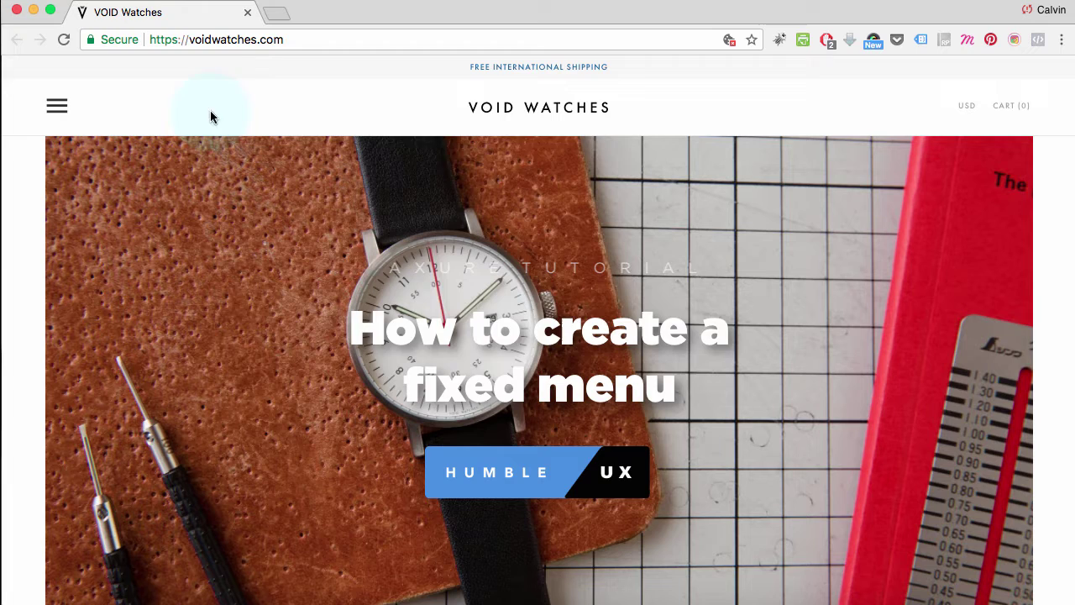
Scroll down the VOID Watches home page to watch its header stay fixed
scroll(685, 297, down, 5)
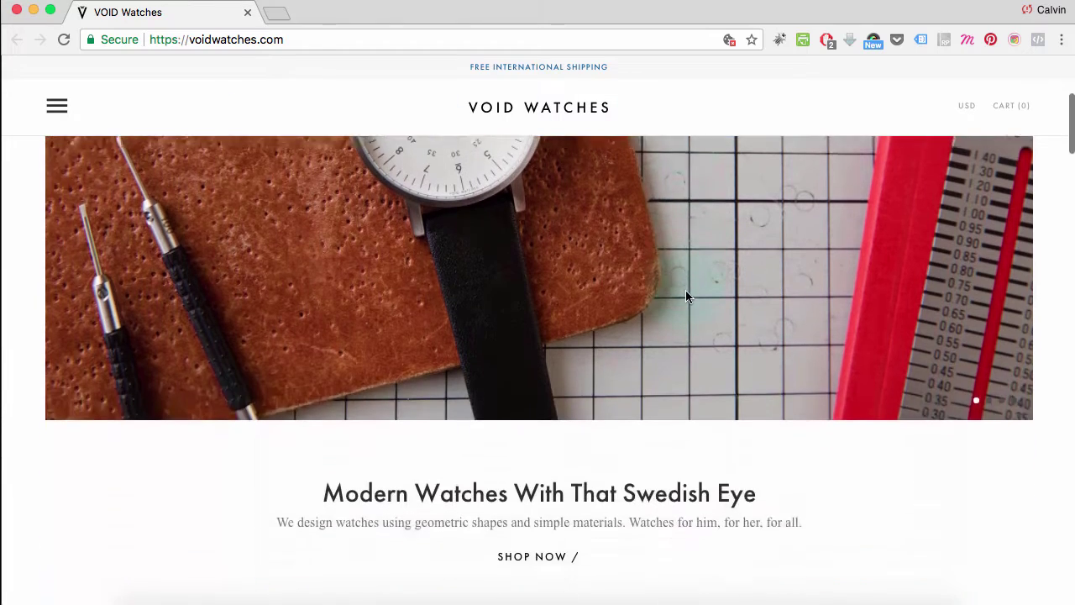
scroll(685, 296, down, 8)
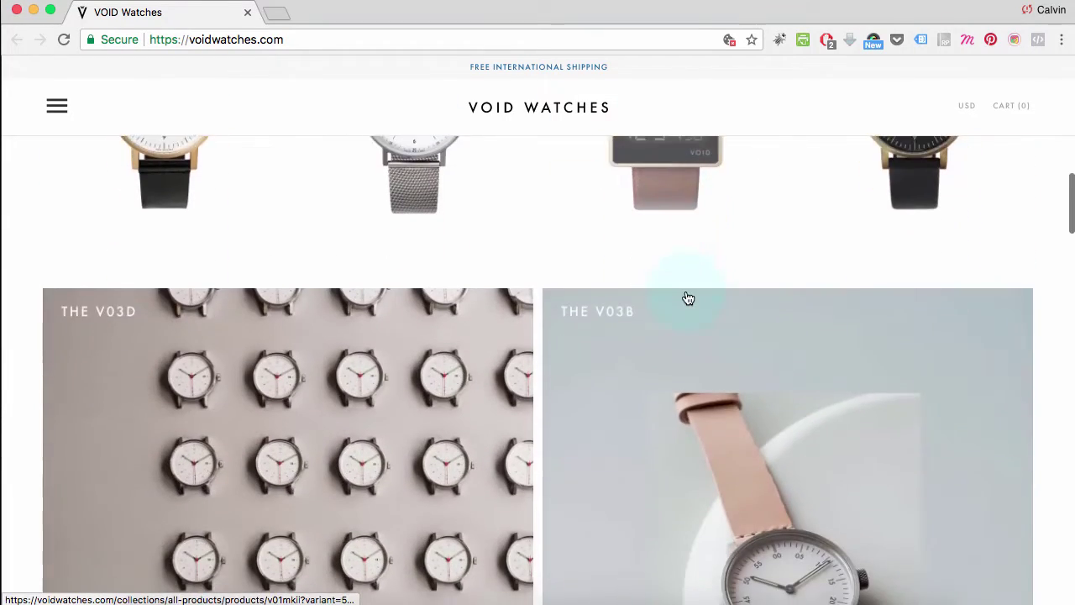
scroll(687, 297, down, 6)
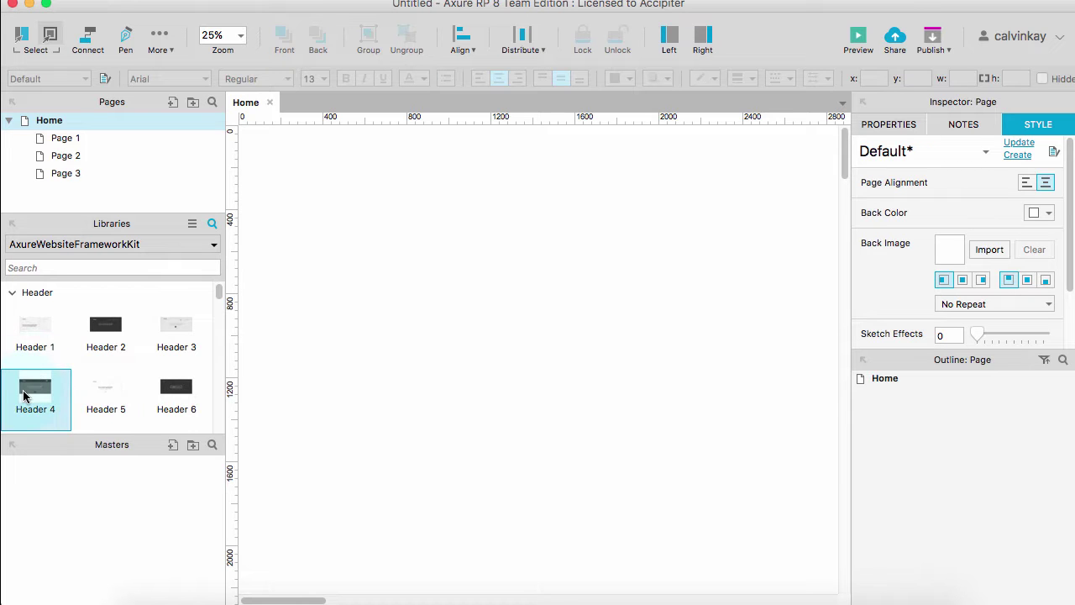
Place Header 4, Promo 4 and Advantage block 5 from the library down the page
drag(23, 397, 241, 132)
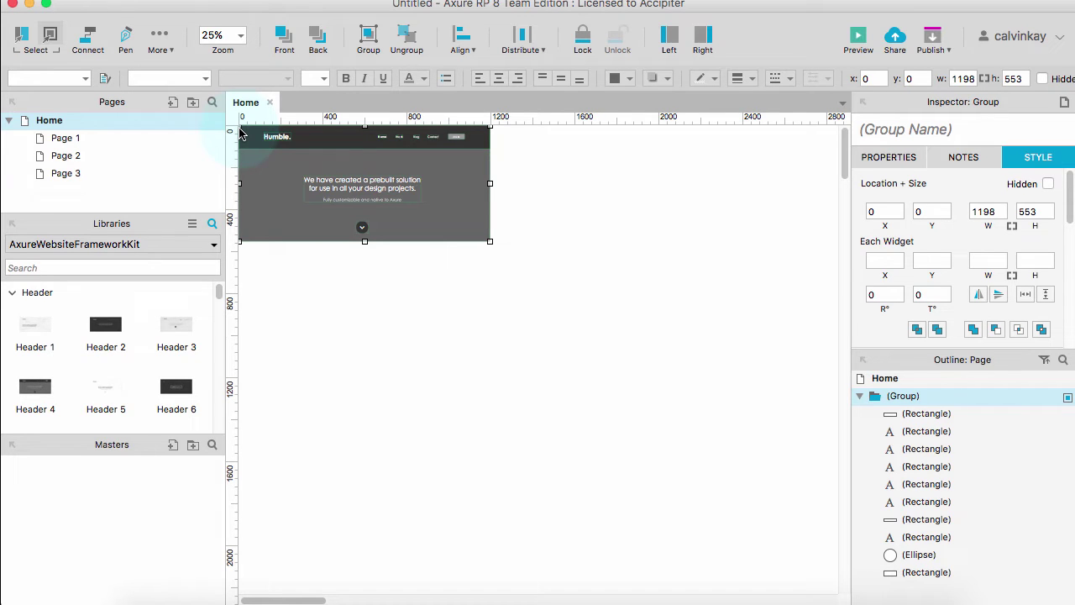
scroll(103, 392, down, 6)
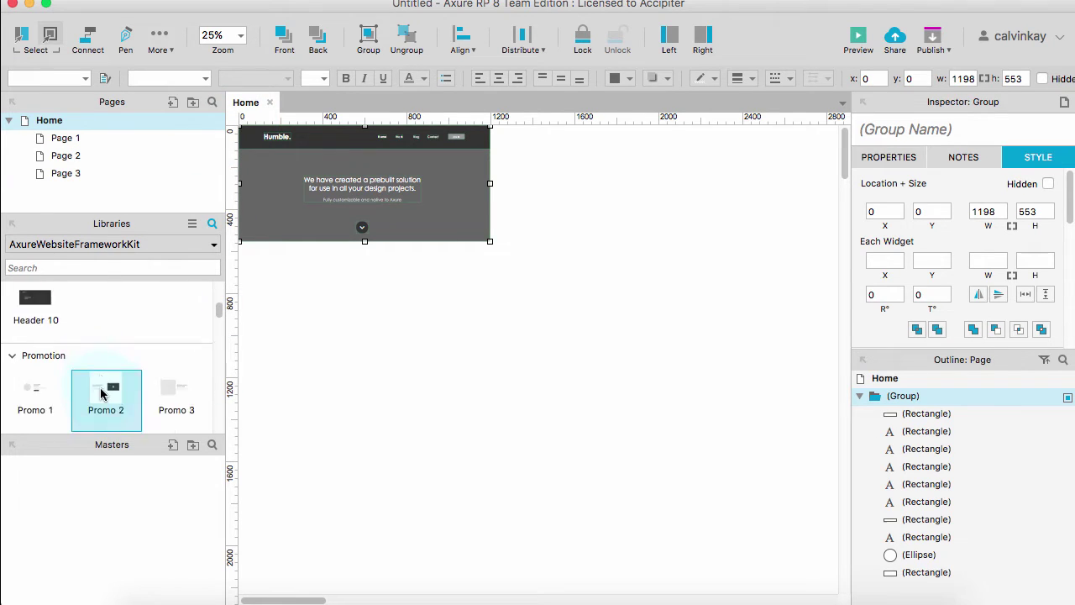
drag(35, 374, 254, 241)
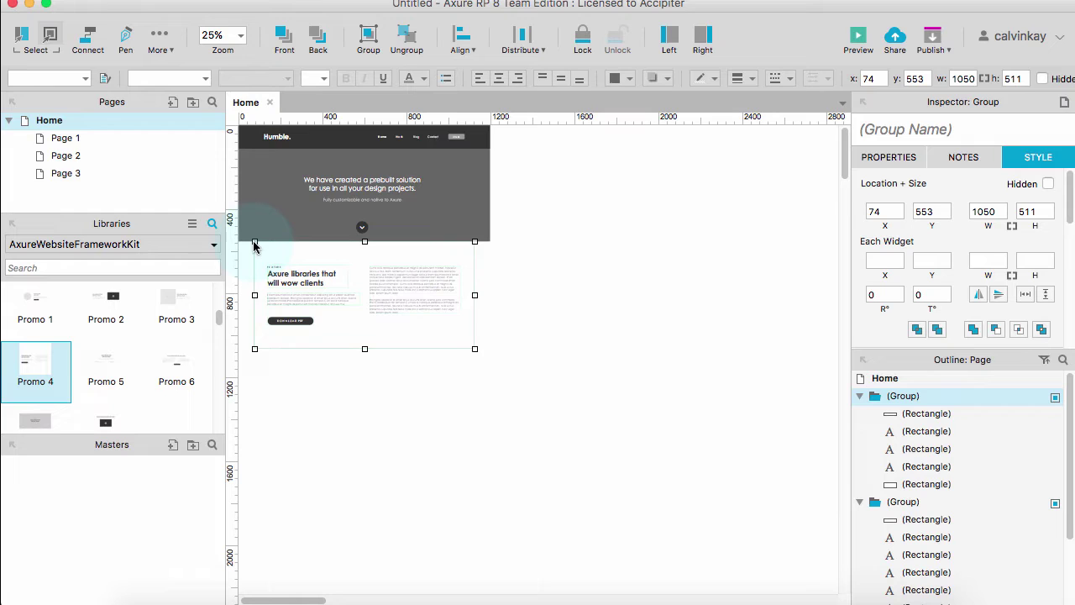
key(super+equal)
key(super+equal)
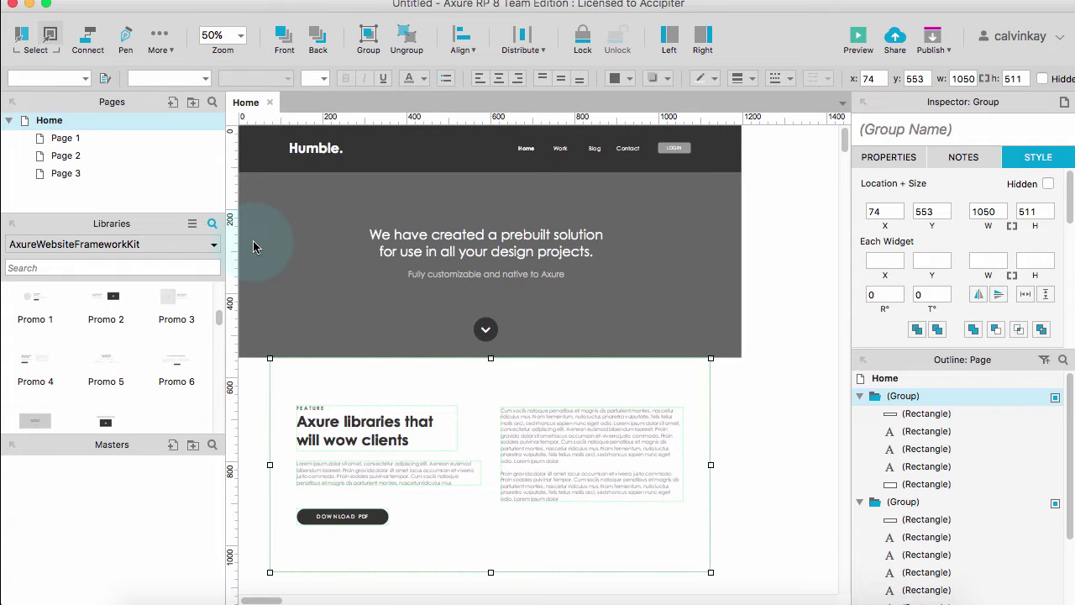
key(super+minus)
scroll(257, 243, down, 5)
Add Testimonials 1, a team block and Footer 4 below them
scroll(117, 373, down, 6)
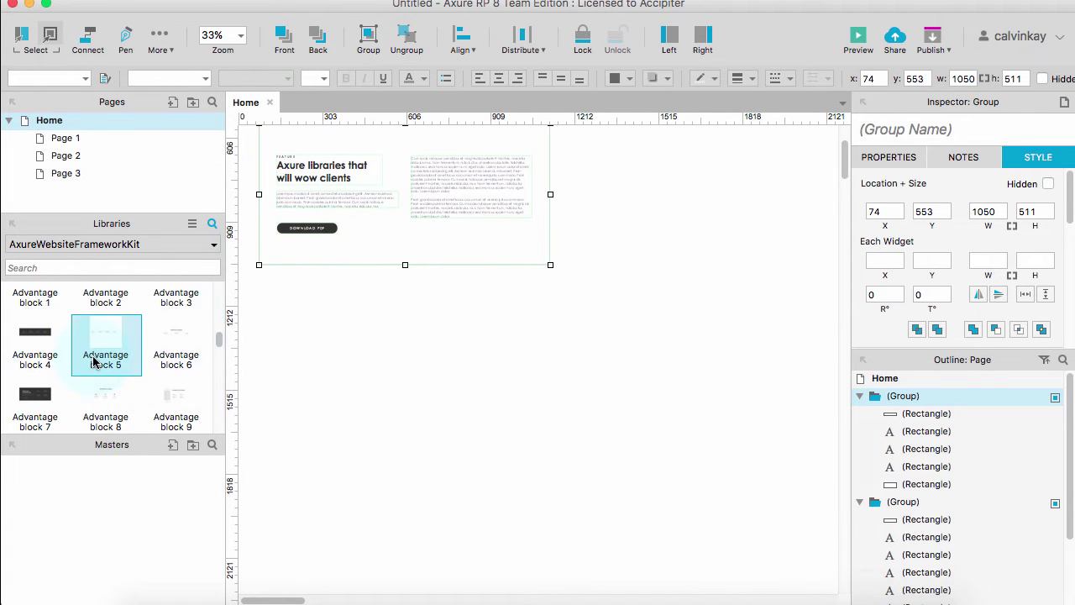
drag(94, 361, 260, 262)
scroll(134, 344, down, 10)
drag(45, 317, 260, 311)
scroll(84, 378, down, 3)
drag(34, 386, 259, 453)
scroll(100, 365, down, 3)
scroll(100, 365, down, 5)
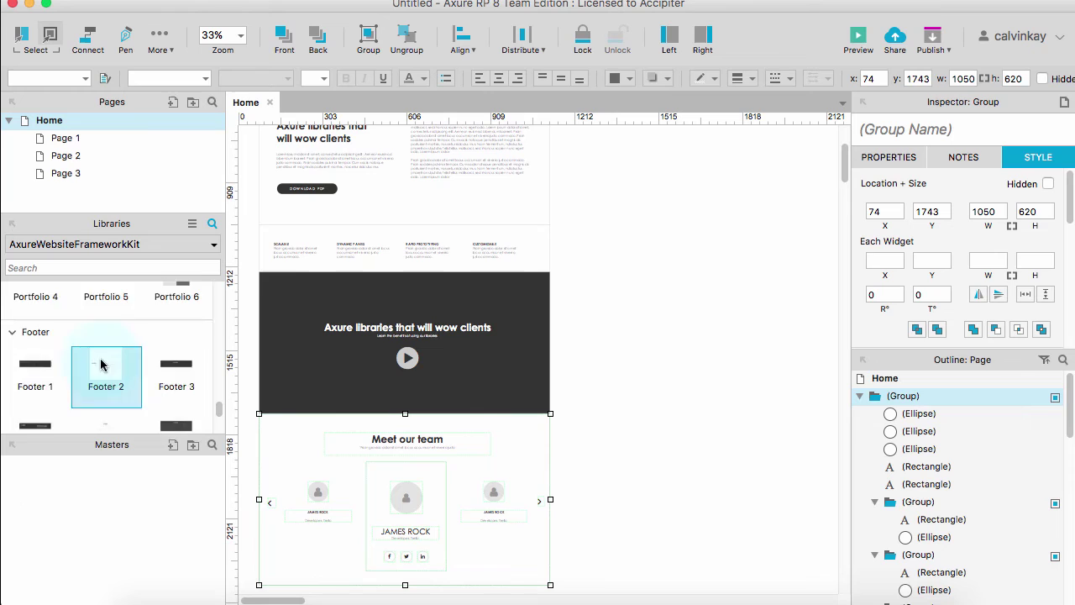
scroll(83, 348, up, 1)
drag(35, 324, 278, 448)
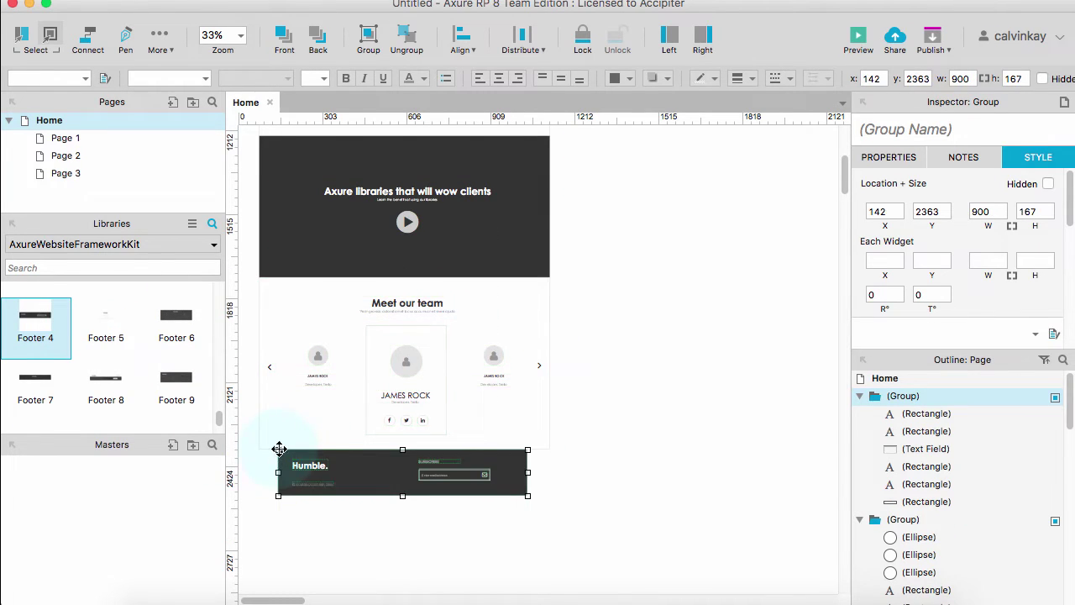
Stretch the middle page sections to x 0 and width 1198
scroll(503, 336, up, 5)
drag(605, 252, 246, 461)
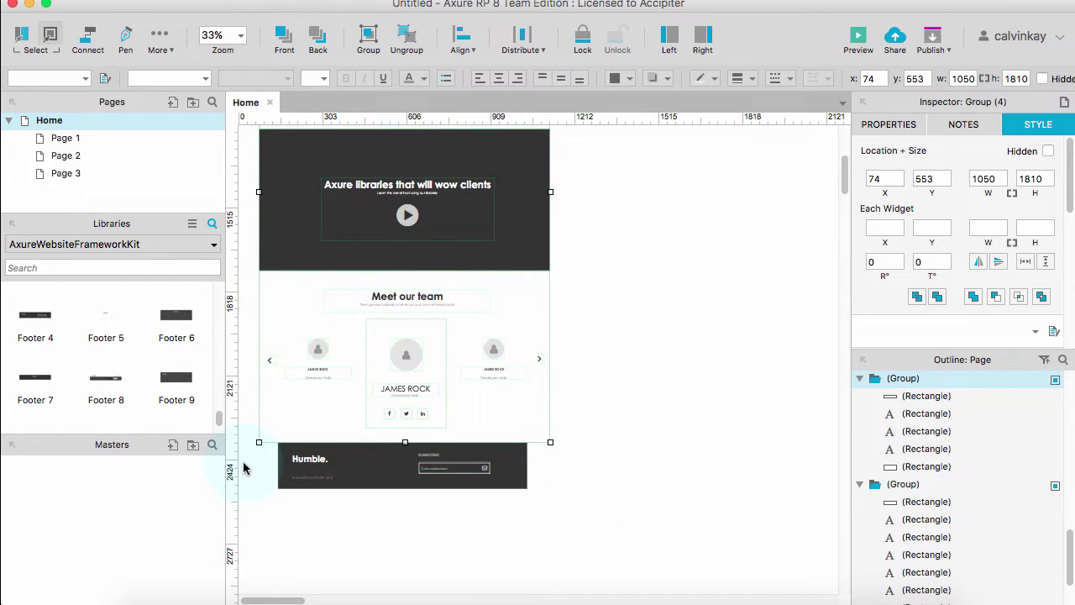
scroll(242, 457, up, 5)
drag(551, 529, 571, 529)
drag(273, 527, 230, 532)
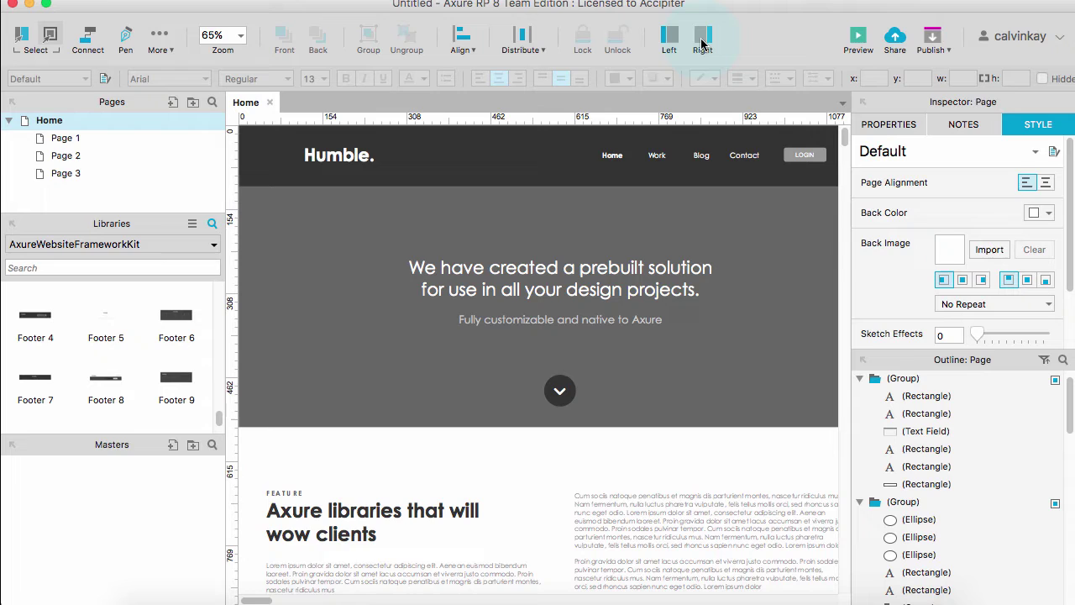
Convert the dark 1198 × 113 header bar widgets into a dynamic panel
click(701, 44)
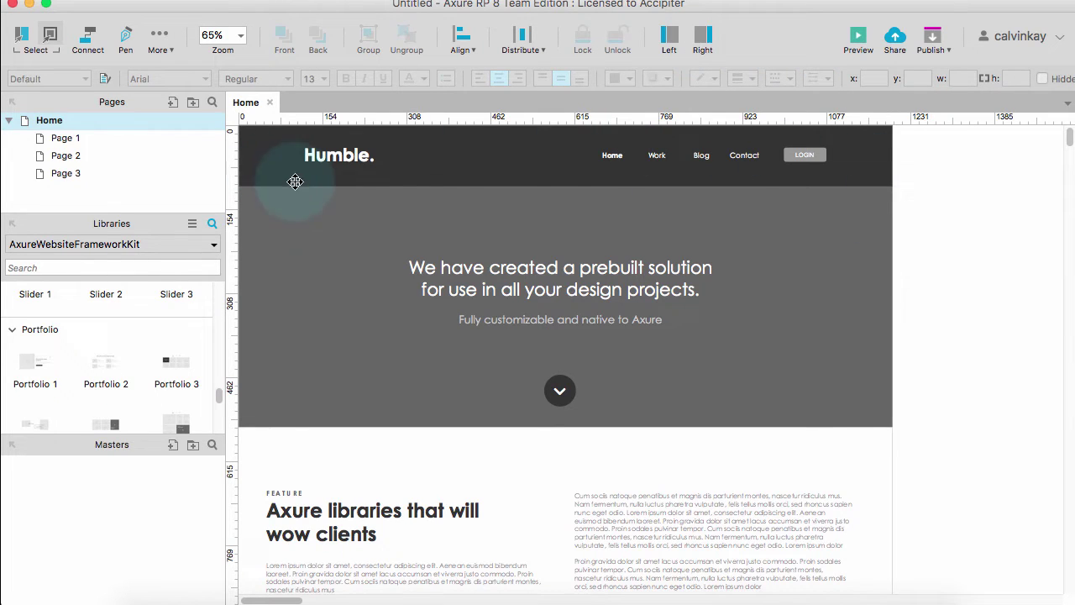
click(617, 179)
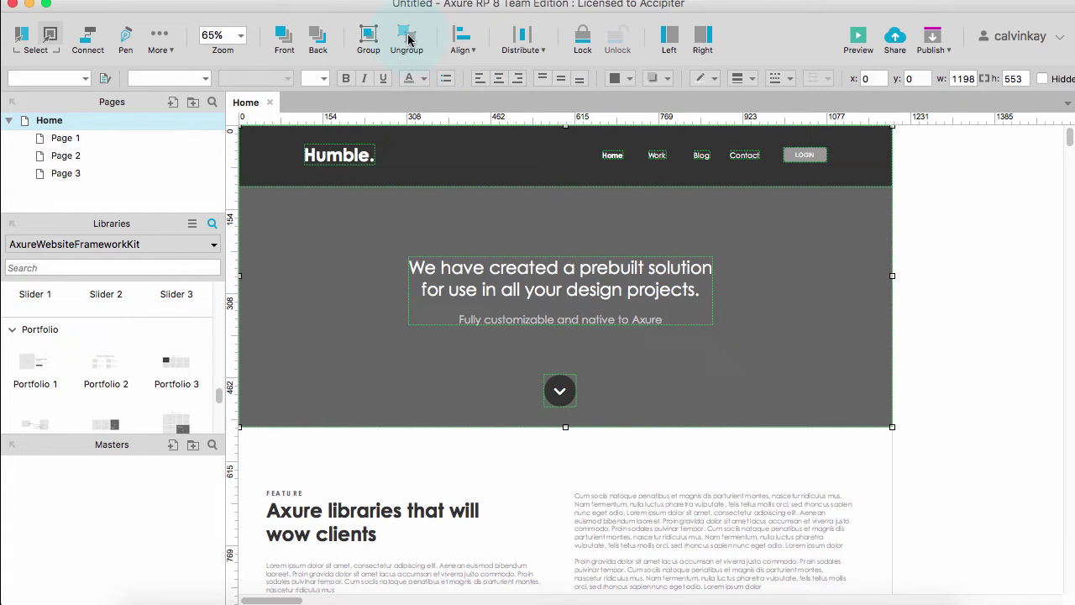
click(913, 208)
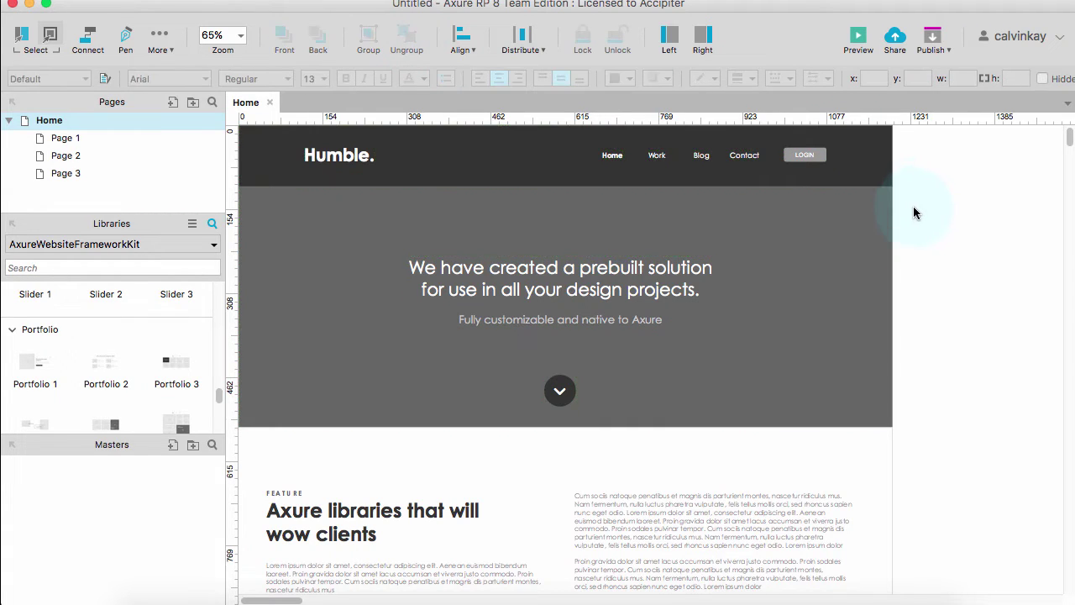
drag(783, 183, 217, 111)
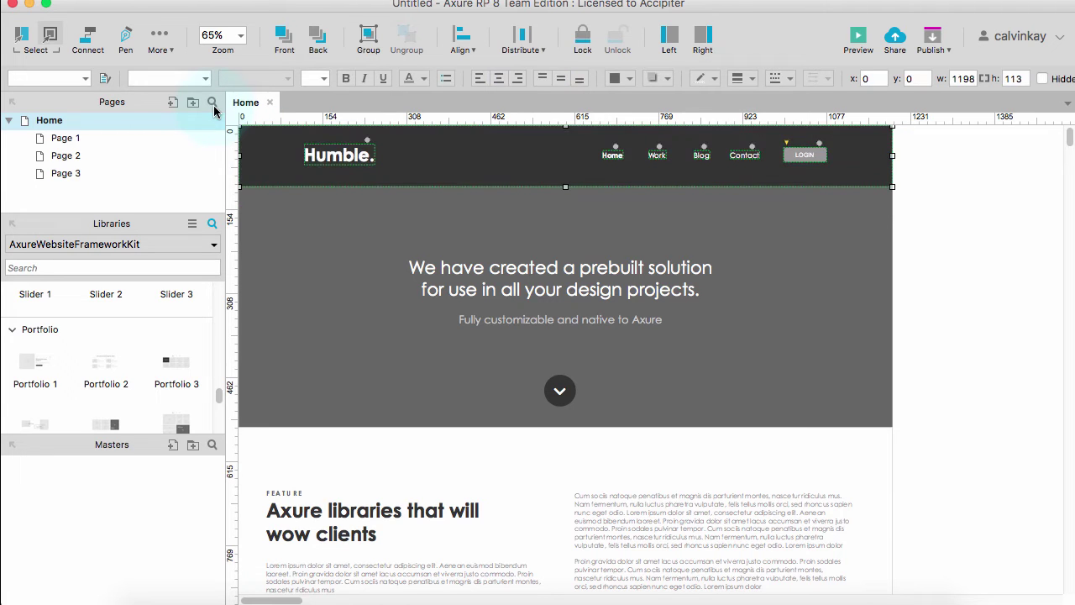
right_click(575, 146)
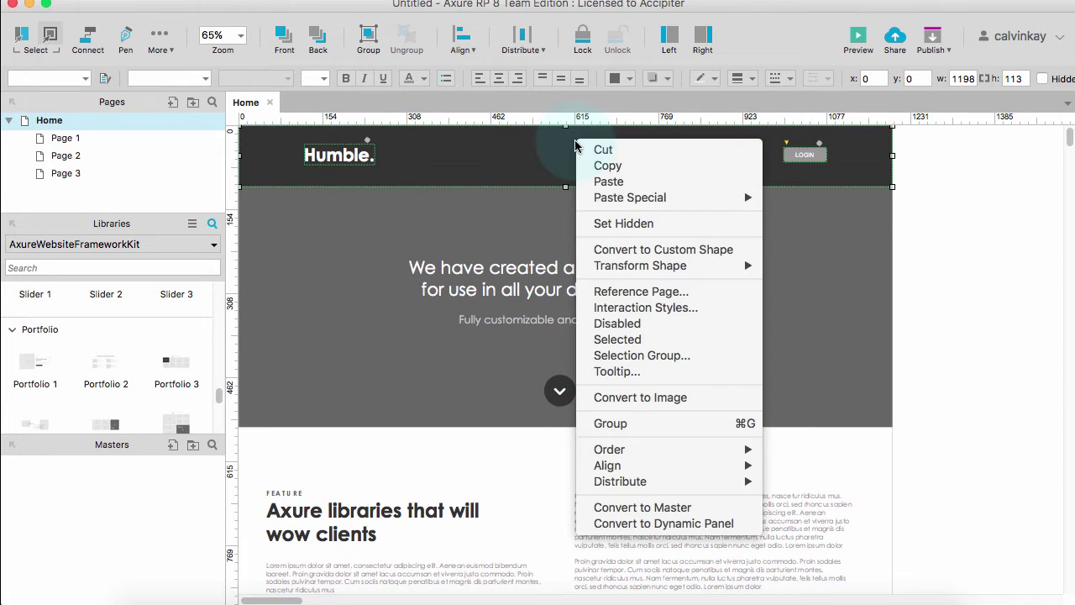
click(645, 523)
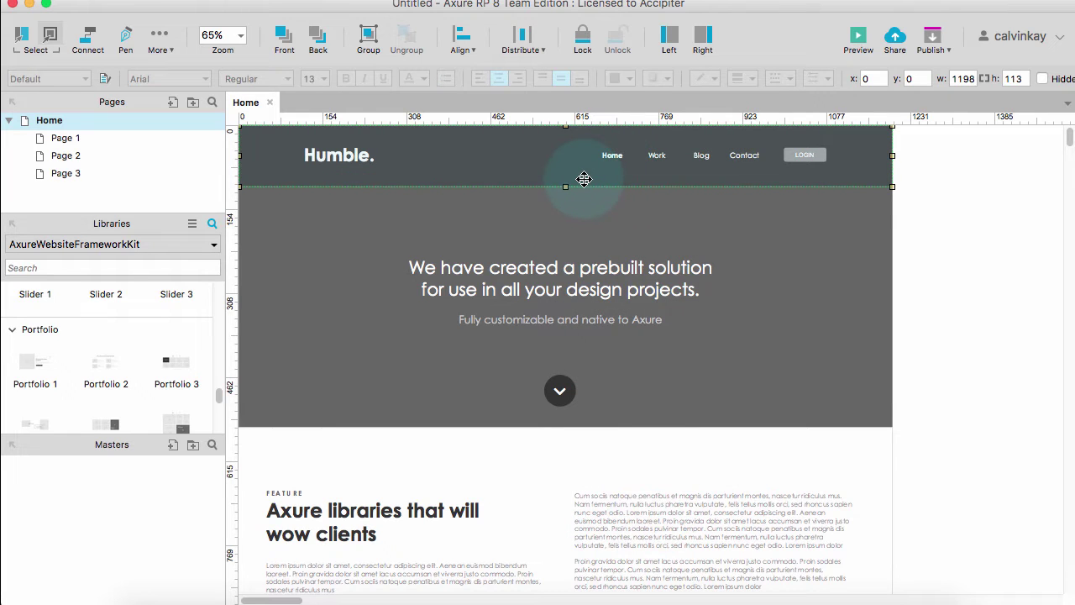
Pin the header dynamic panel to the browser window at left and top
right_click(585, 177)
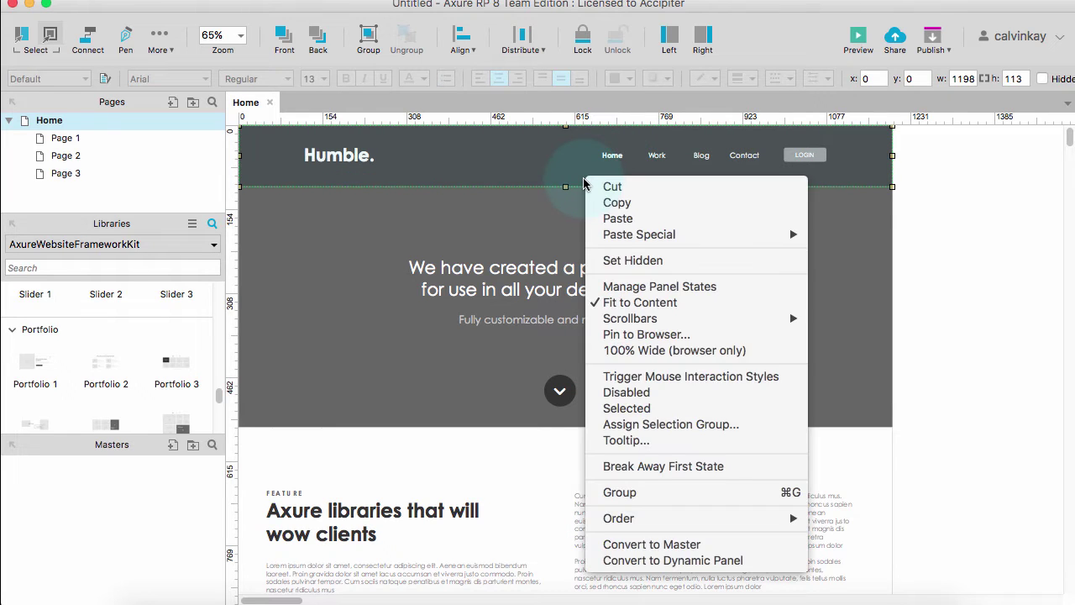
click(629, 339)
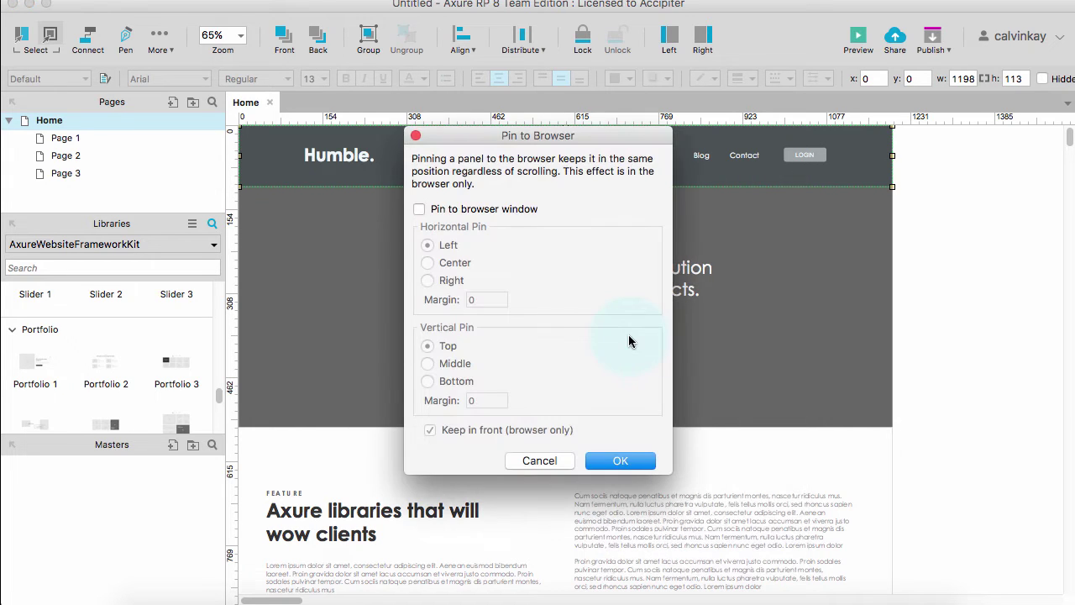
click(419, 210)
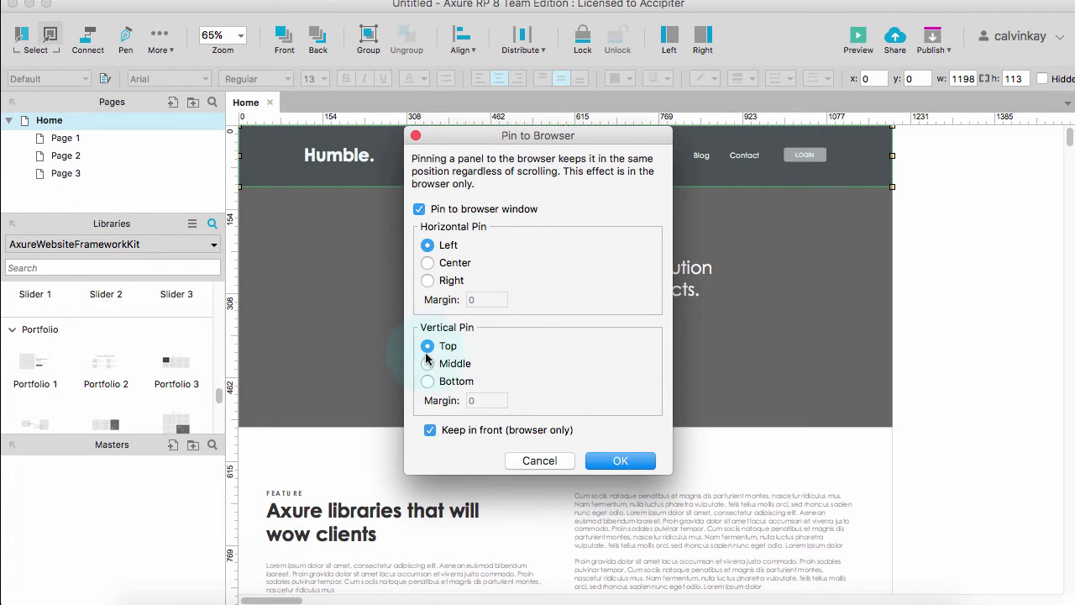
click(620, 460)
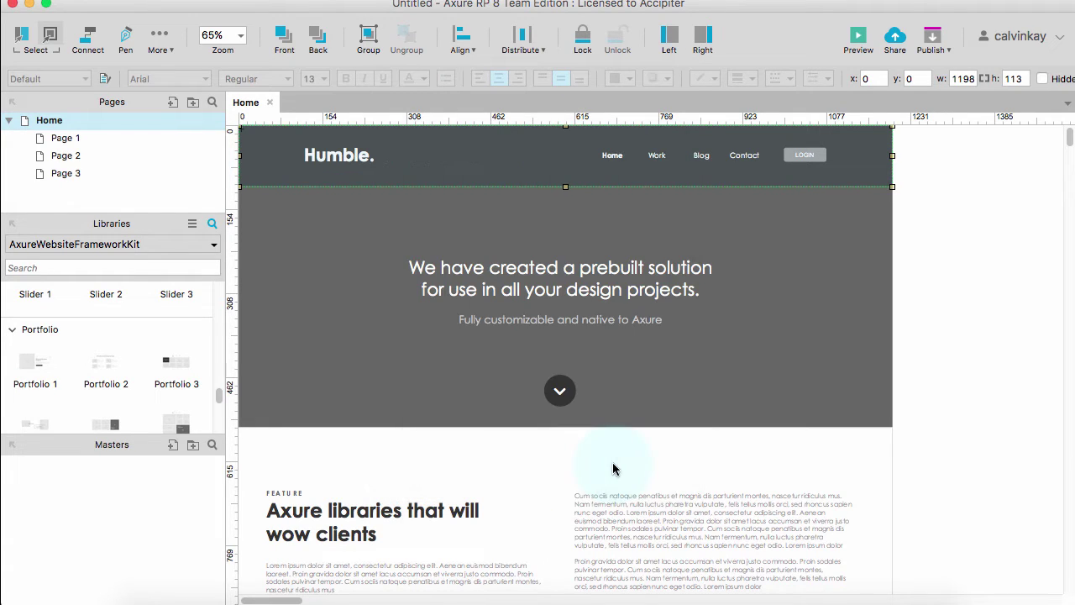
Preview the mockup in Chrome, scrolling to confirm the header stays fixed, then return to Axure
click(859, 32)
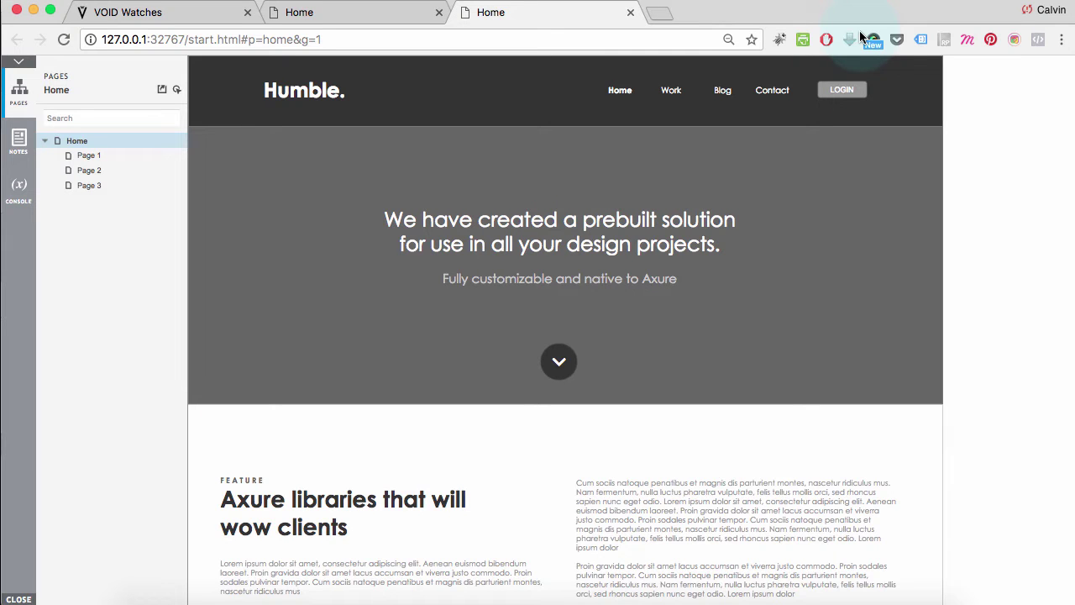
scroll(815, 361, down, 5)
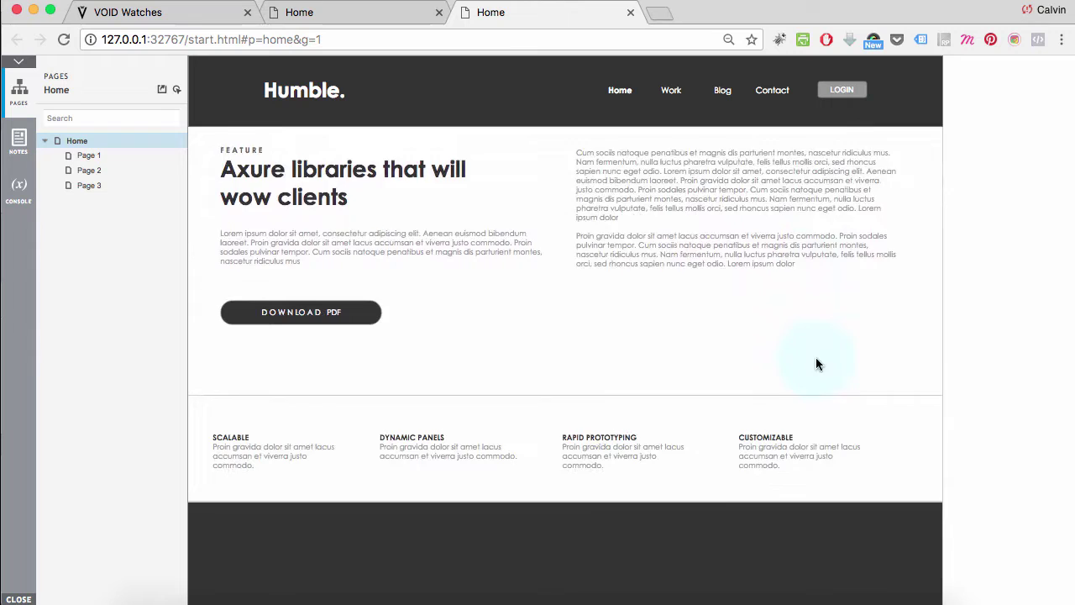
scroll(816, 361, down, 10)
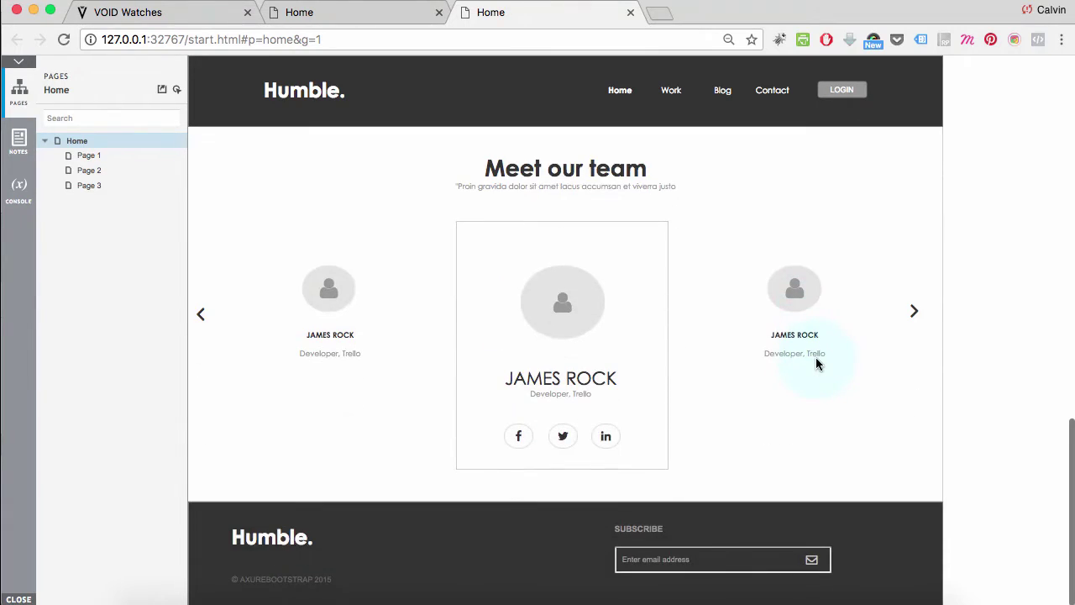
scroll(816, 362, up, 12)
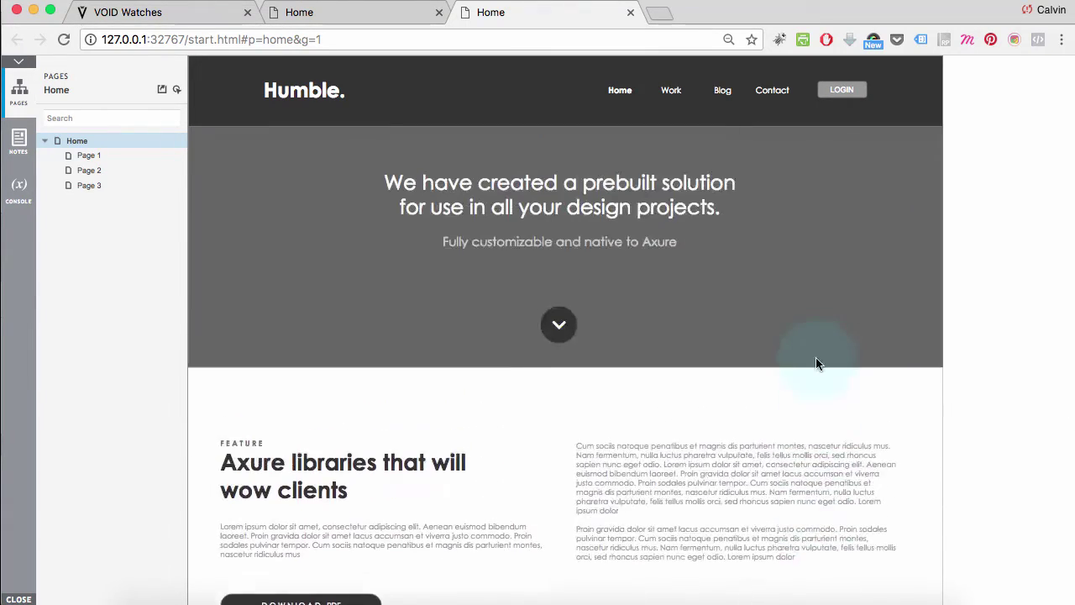
scroll(815, 361, up, 1)
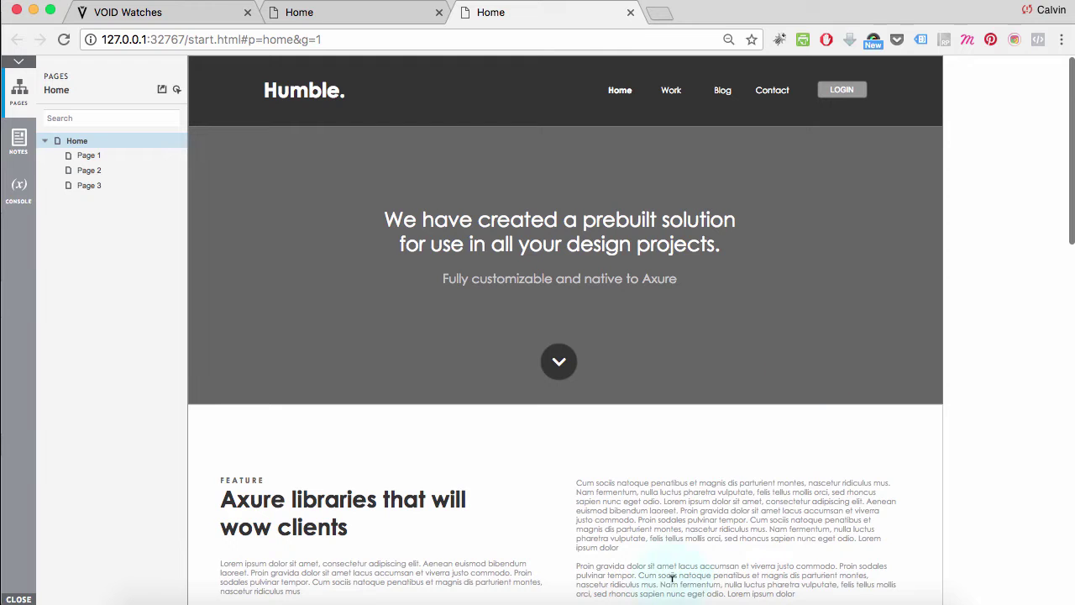
click(639, 599)
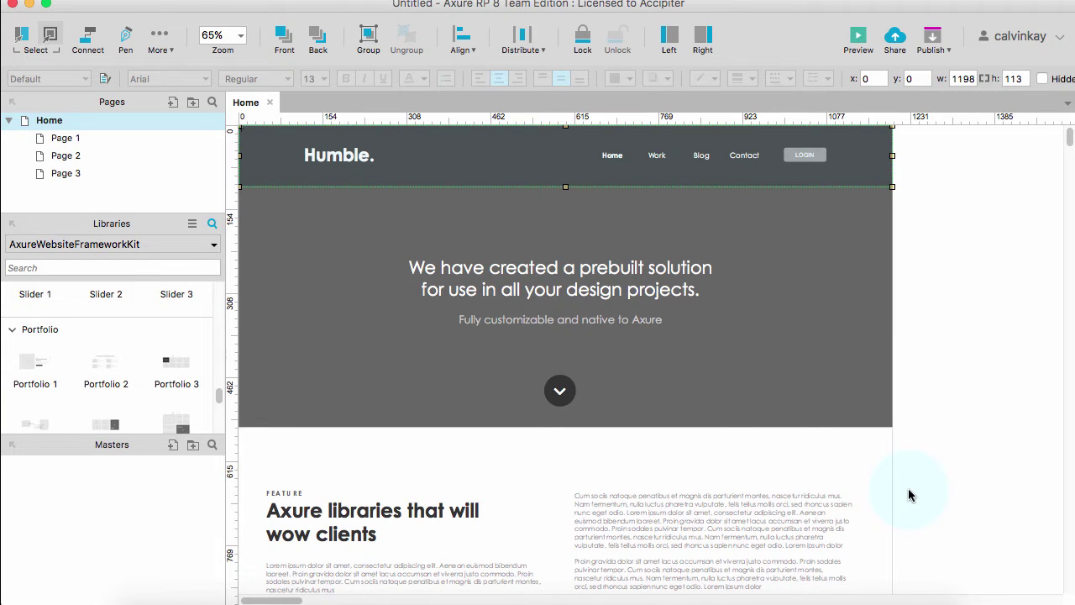
Convert the four-column features group into a dynamic panel
scroll(907, 488, down, 5)
scroll(908, 487, down, 2)
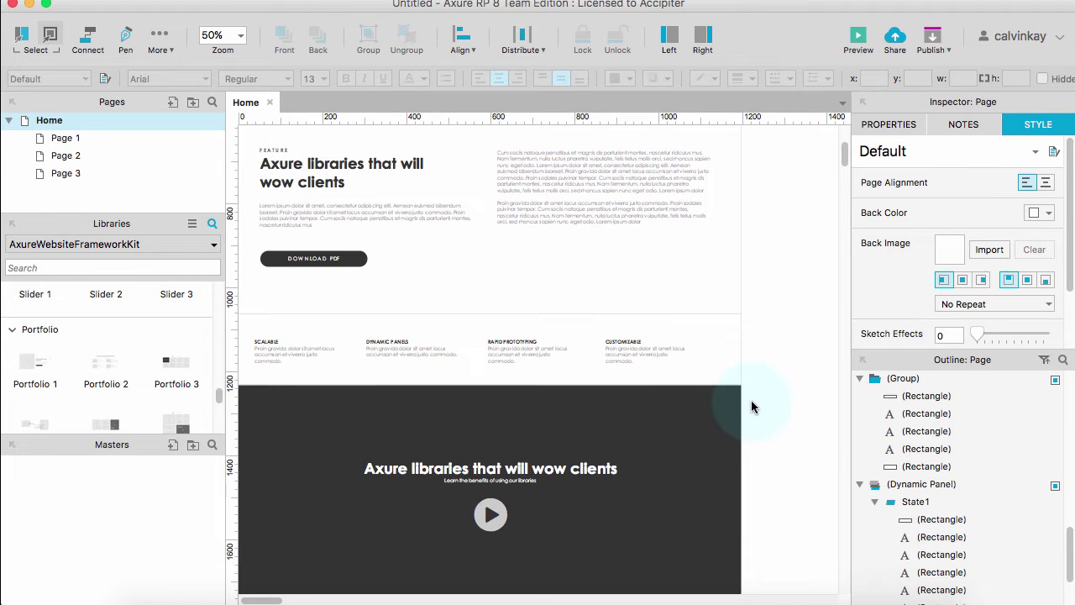
drag(750, 400, 220, 306)
right_click(602, 356)
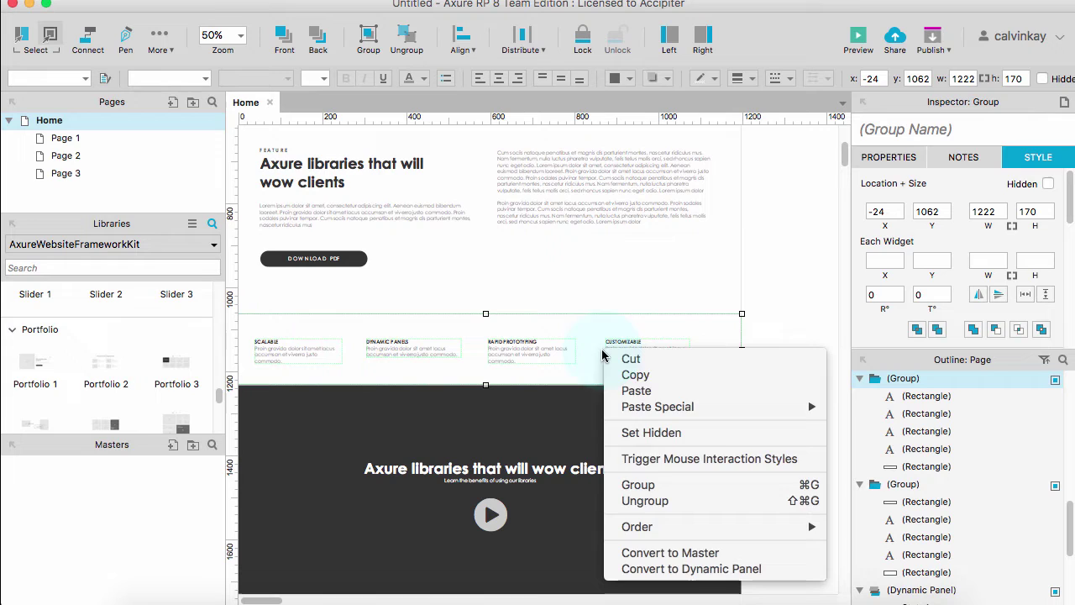
click(632, 569)
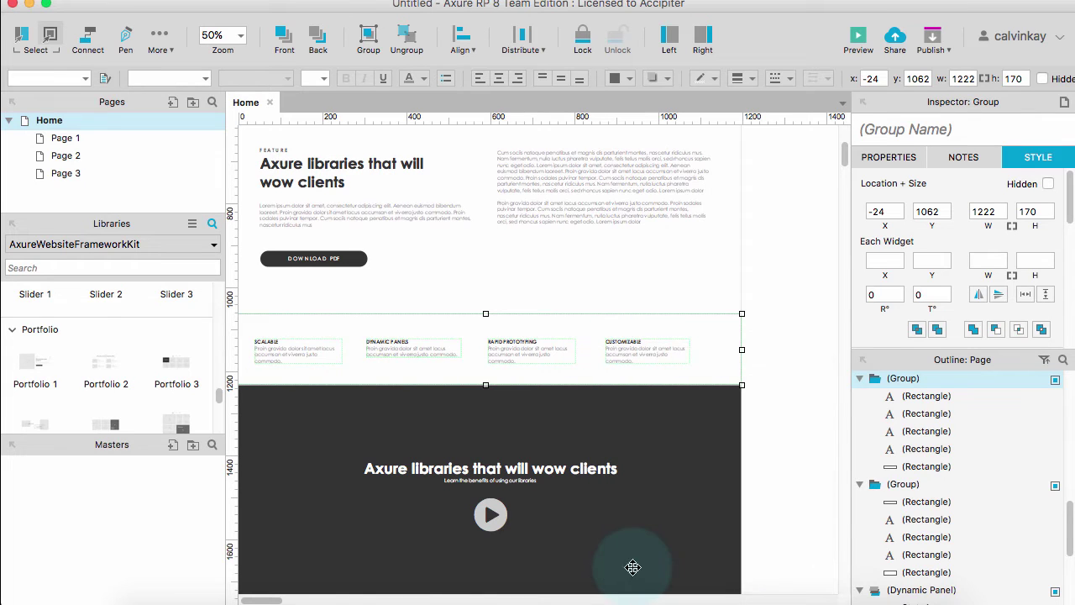
Pin the features panel to the bottom of the browser window
right_click(588, 343)
click(617, 362)
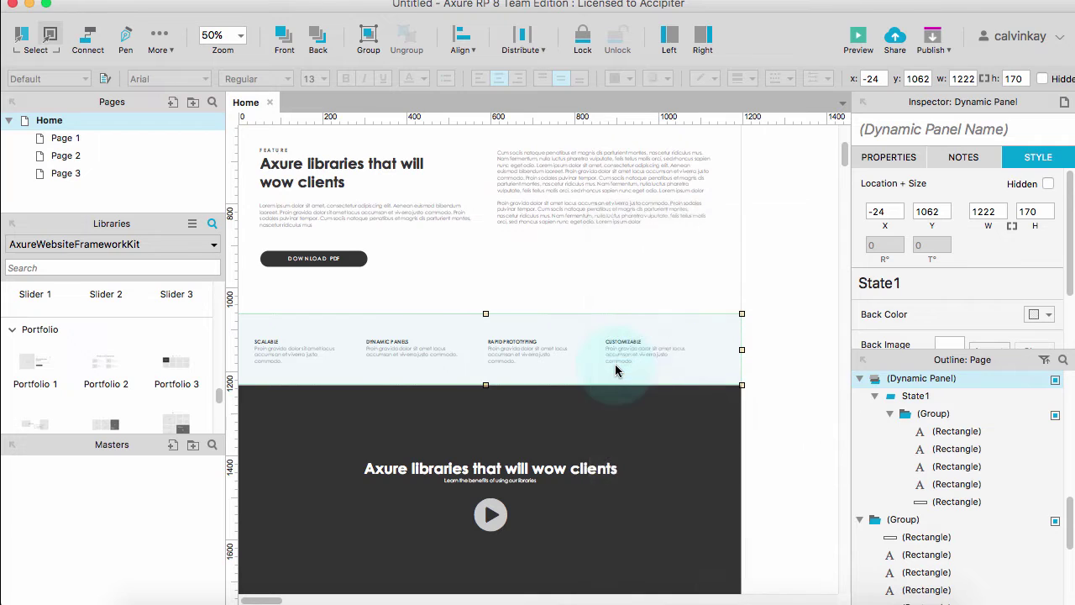
click(419, 210)
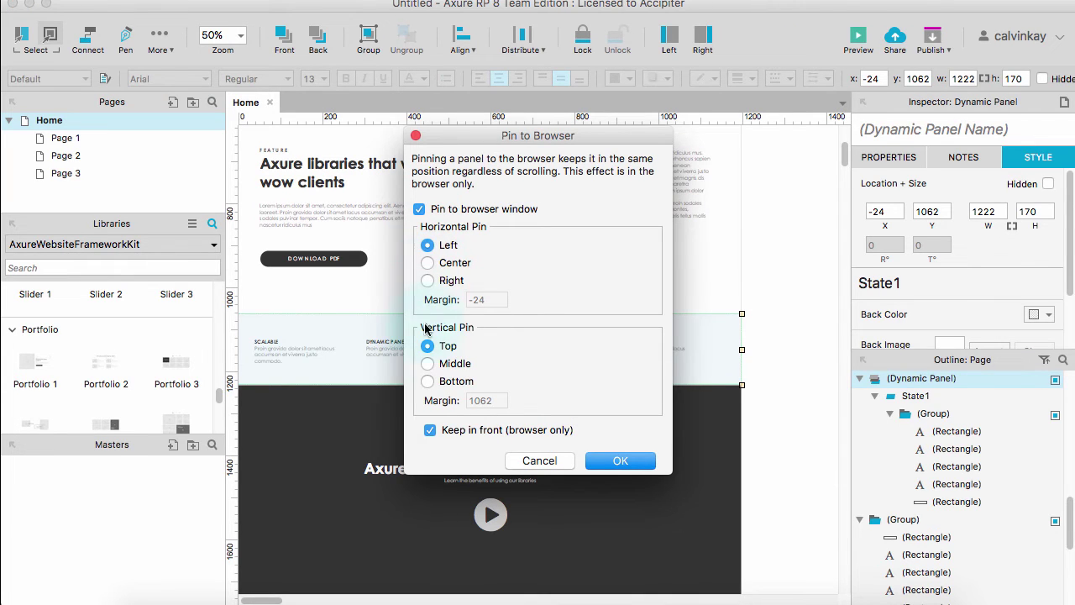
click(427, 381)
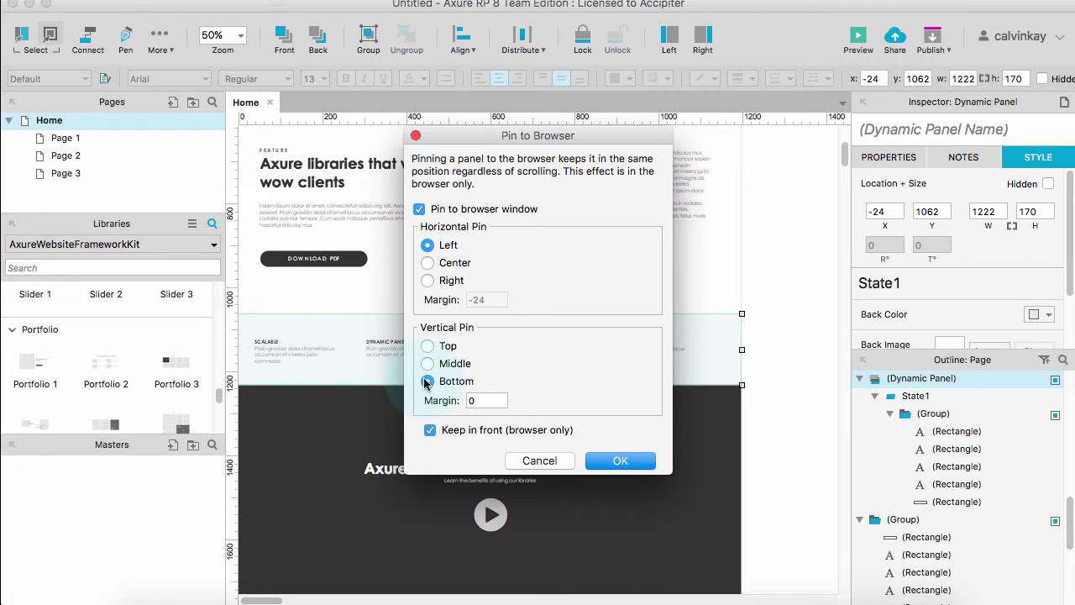
click(612, 461)
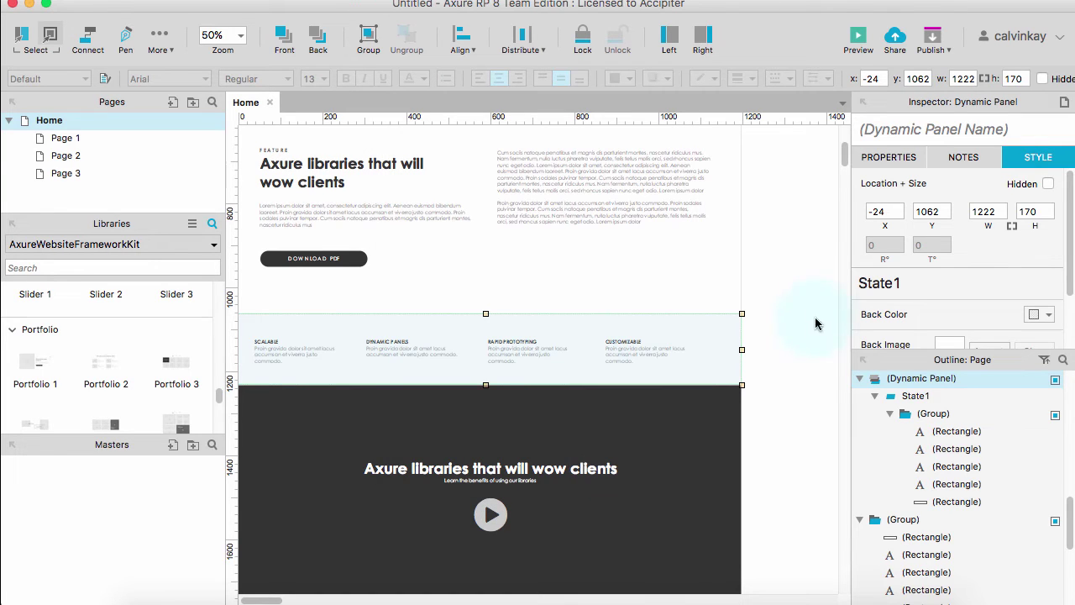
Move the features panel below the footer, to x −15, y 2530
scroll(798, 338, down, 2)
scroll(798, 338, down, 3)
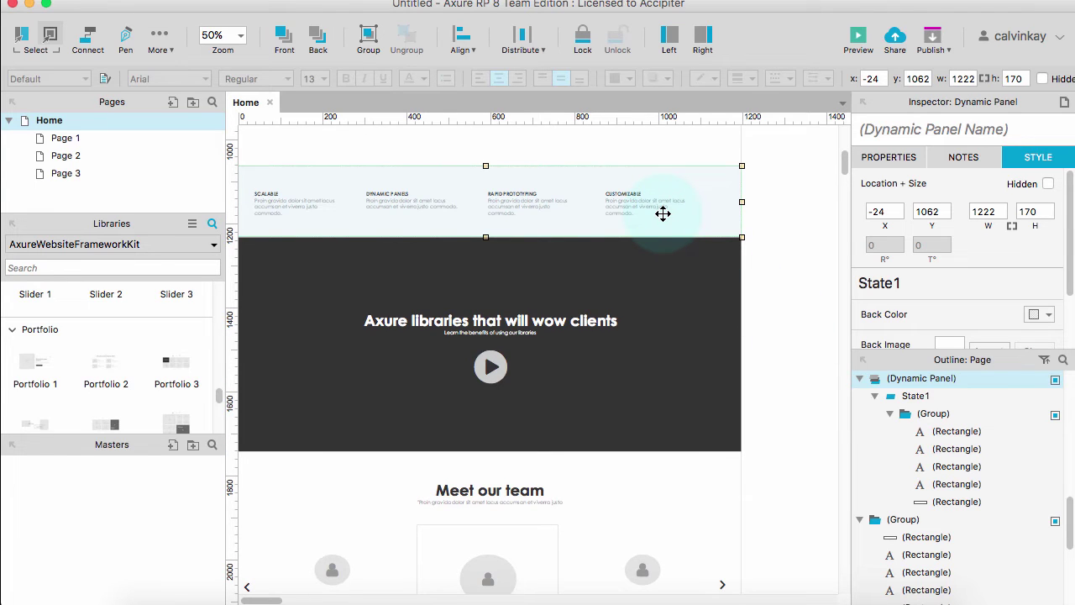
key(super+minus)
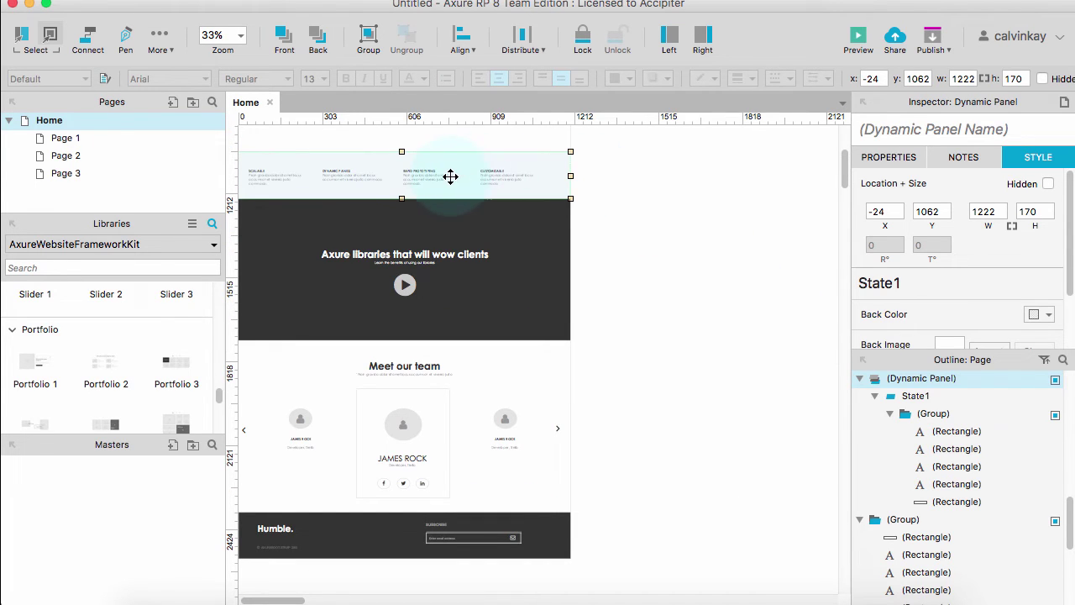
drag(446, 173, 456, 557)
Stretch the feature section's background rectangle down to fill the gap
scroll(583, 344, up, 5)
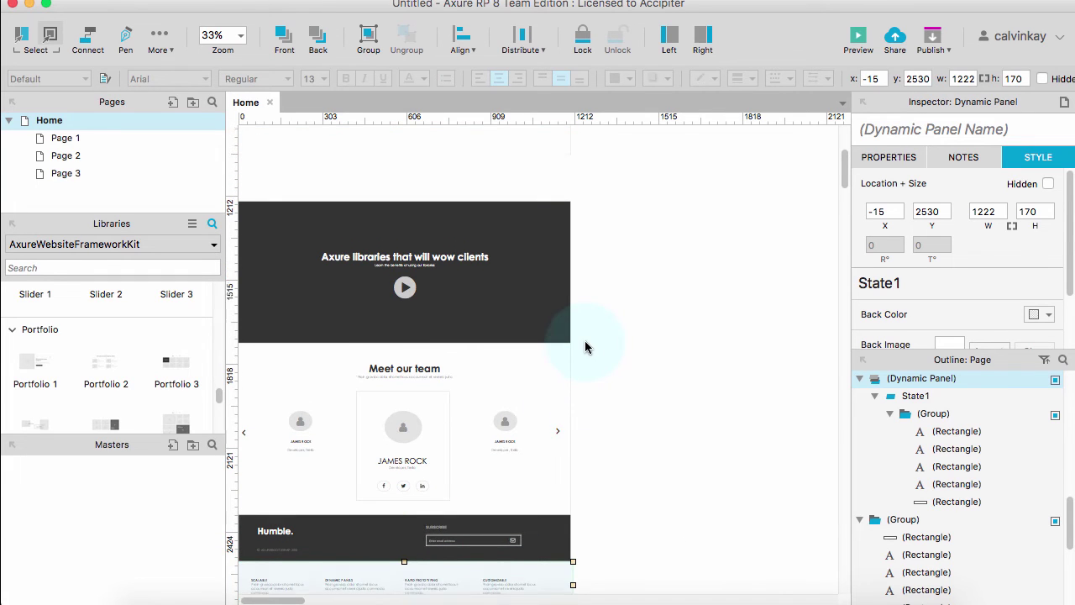
click(413, 238)
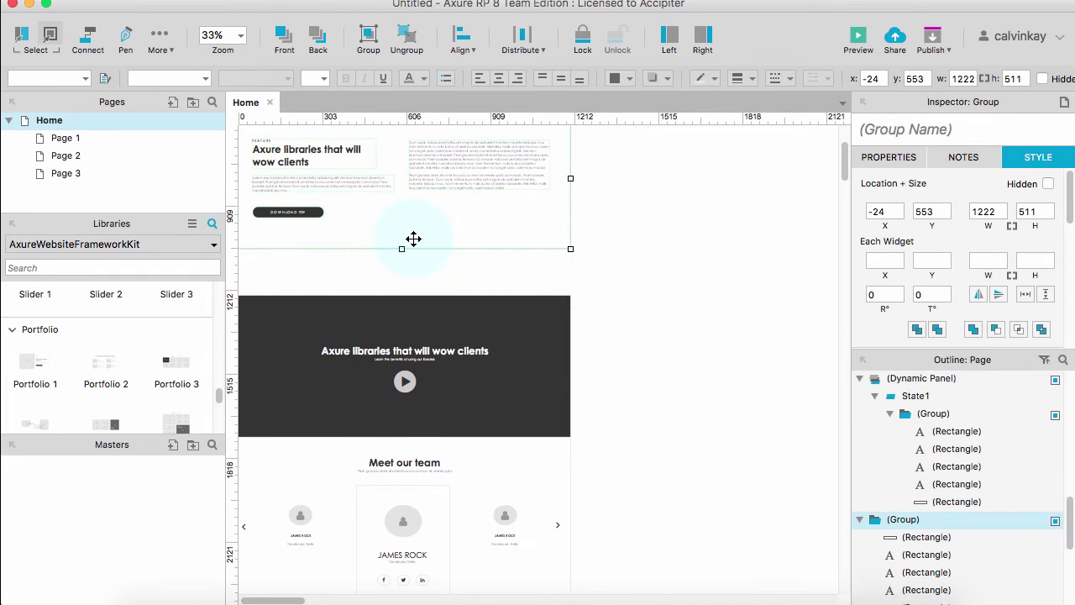
click(414, 238)
drag(401, 247, 402, 296)
click(629, 369)
scroll(629, 369, down, 8)
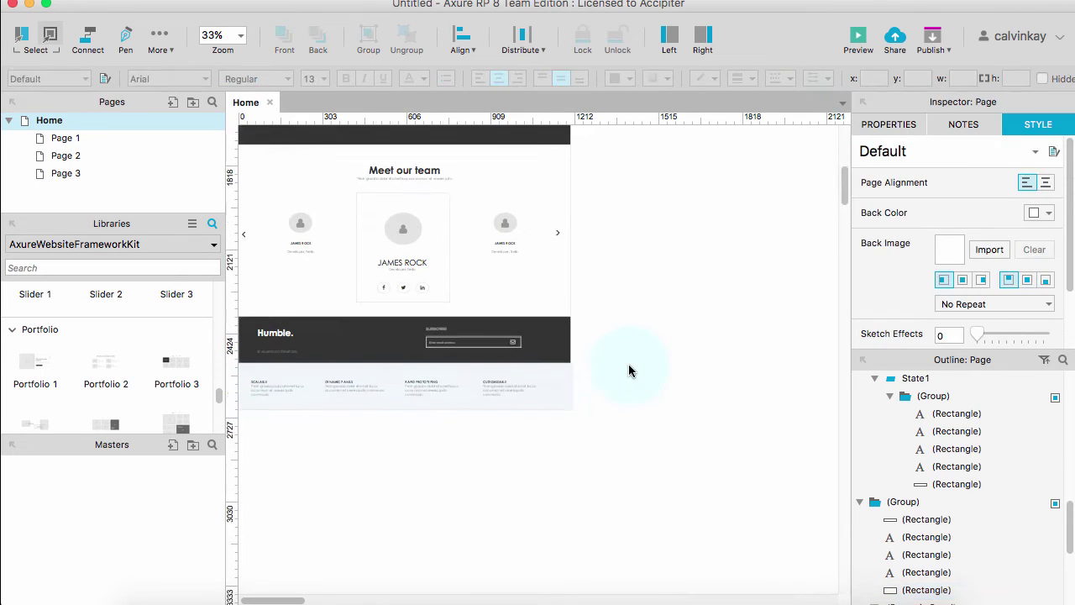
Drag the footer background's bottom edge down until its height is 337
click(561, 313)
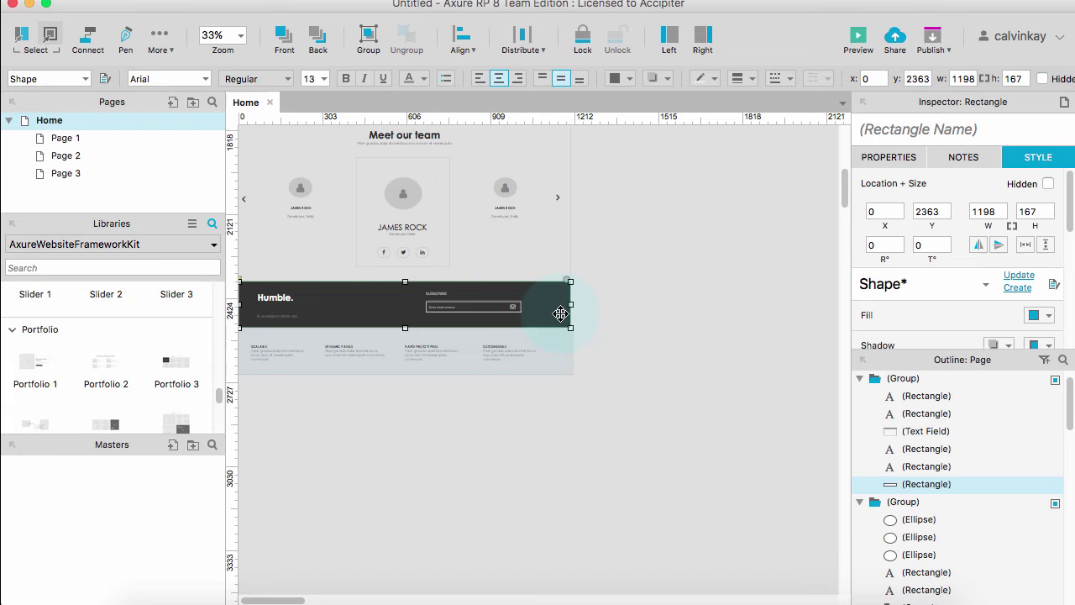
drag(404, 326, 407, 375)
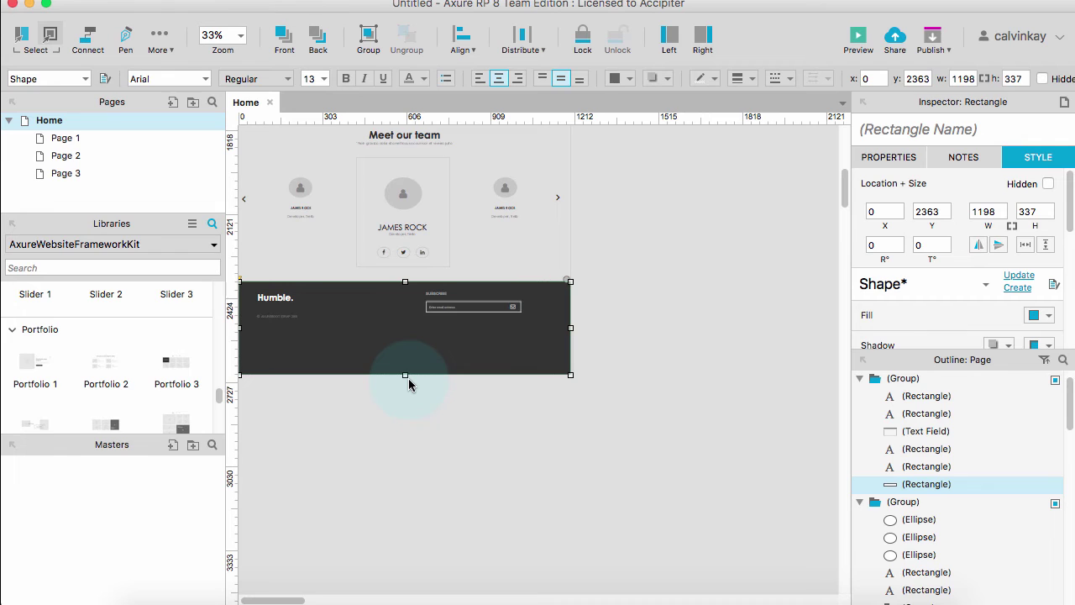
click(427, 411)
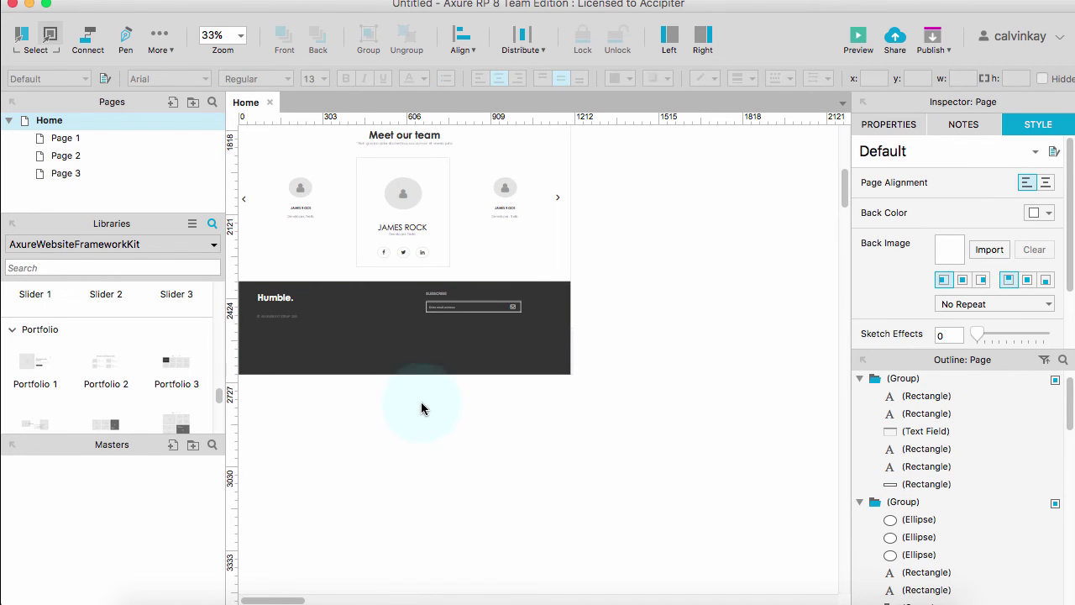
Bring the hidden features panel to the front of the footer and preview the page
click(421, 349)
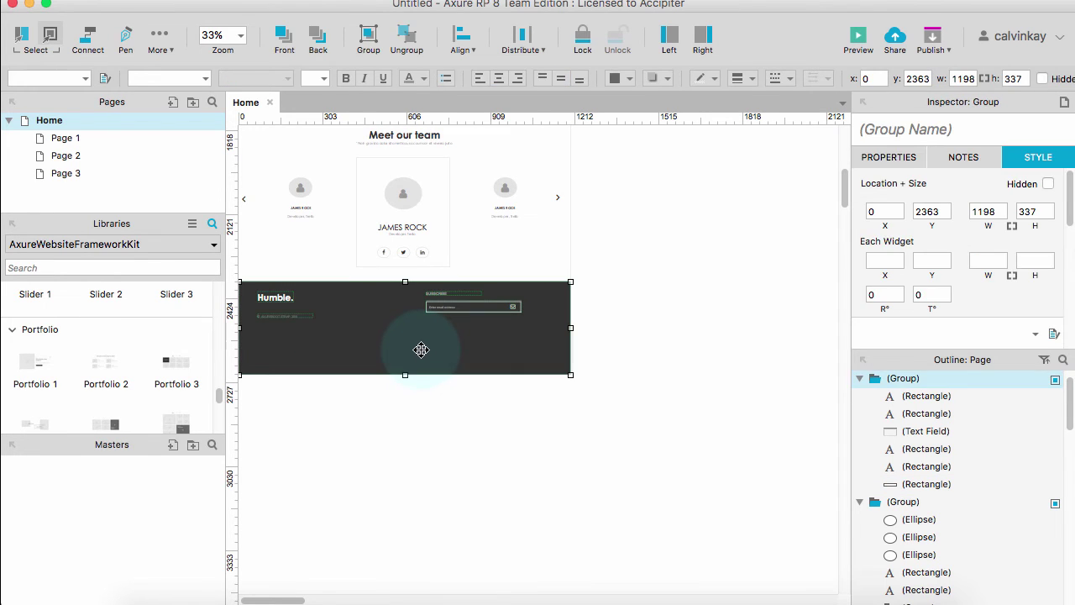
click(421, 349)
click(421, 349)
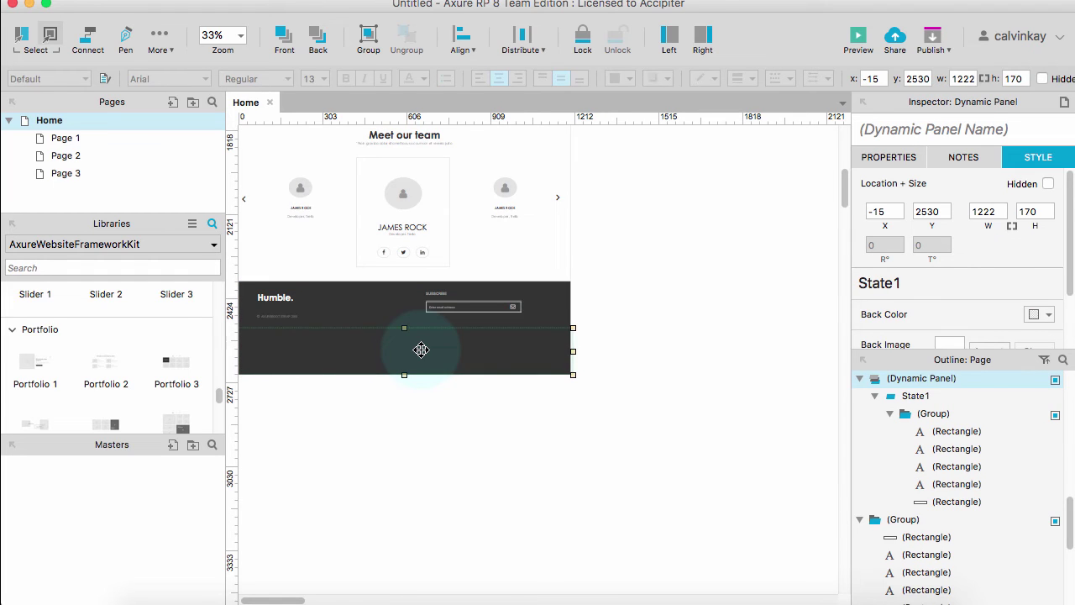
right_click(421, 350)
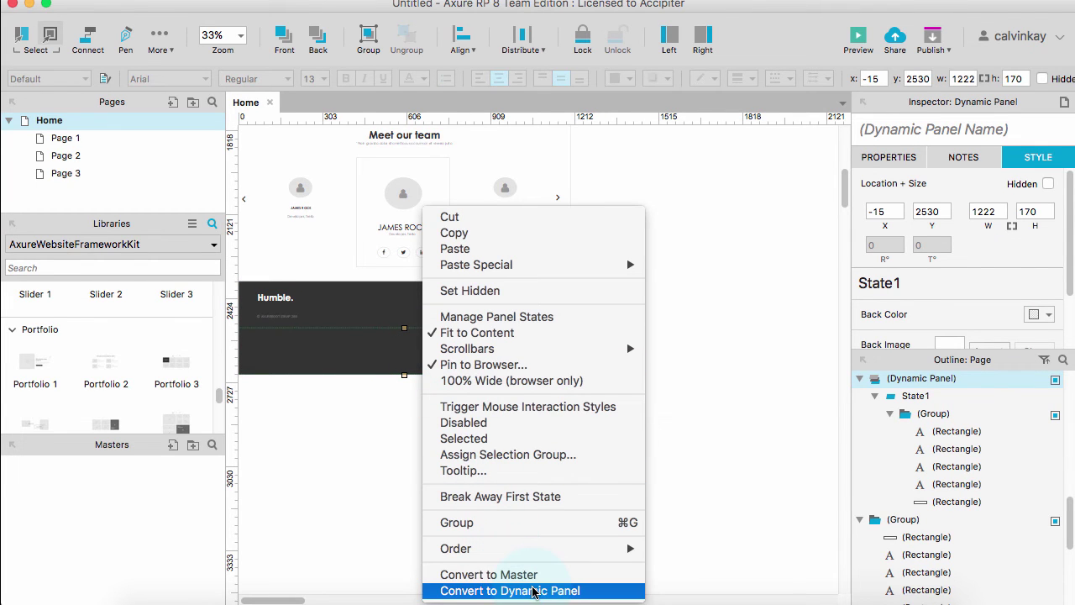
mouse_move(551, 550)
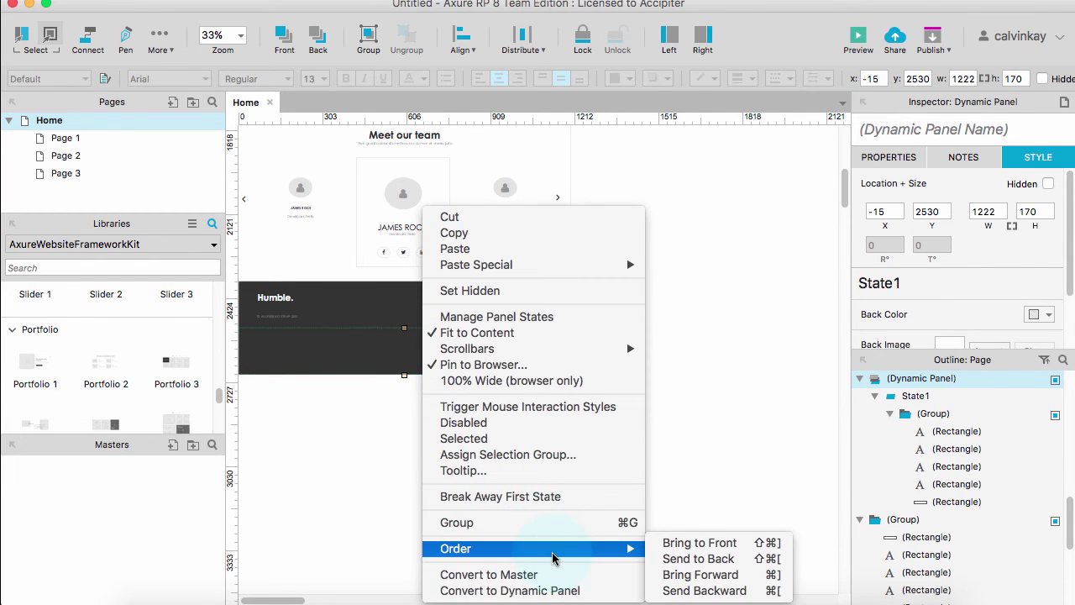
click(739, 543)
click(724, 424)
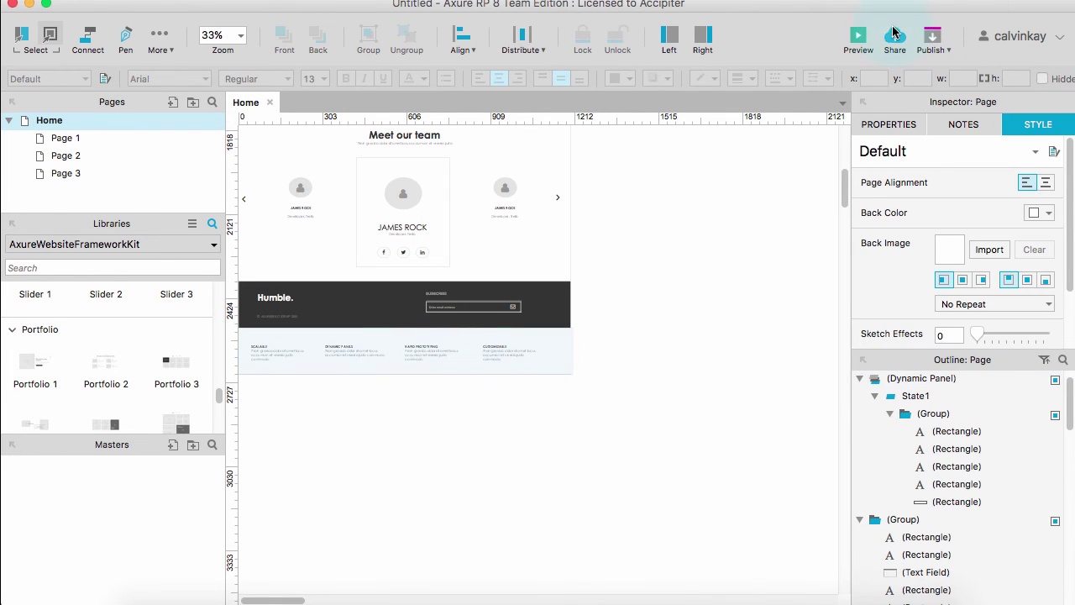
click(865, 46)
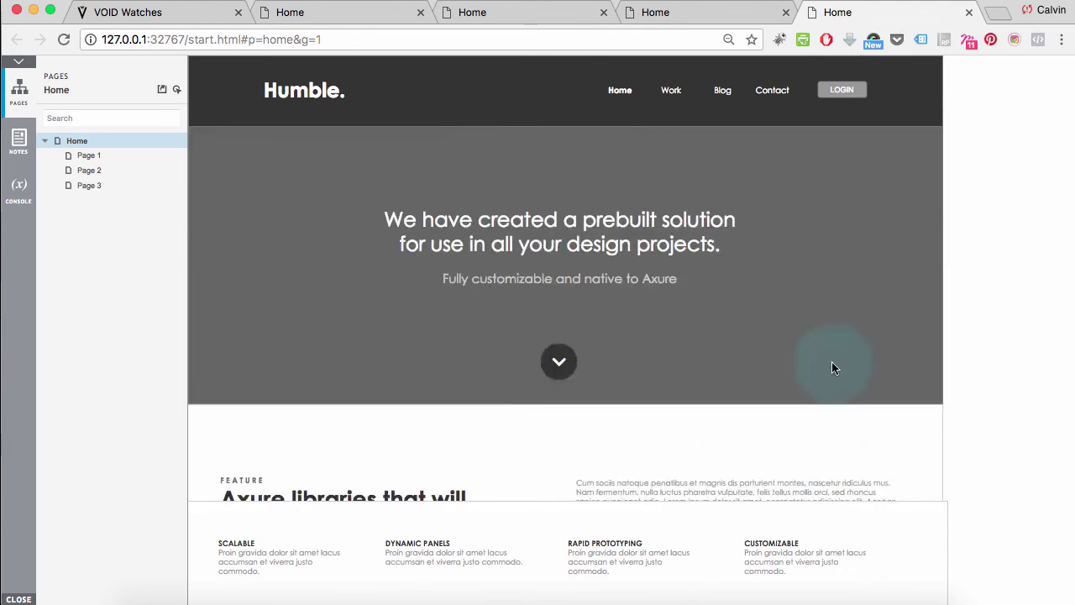
Scroll the Chrome preview down and back up to check the pinned header and features strip
scroll(832, 362, down, 15)
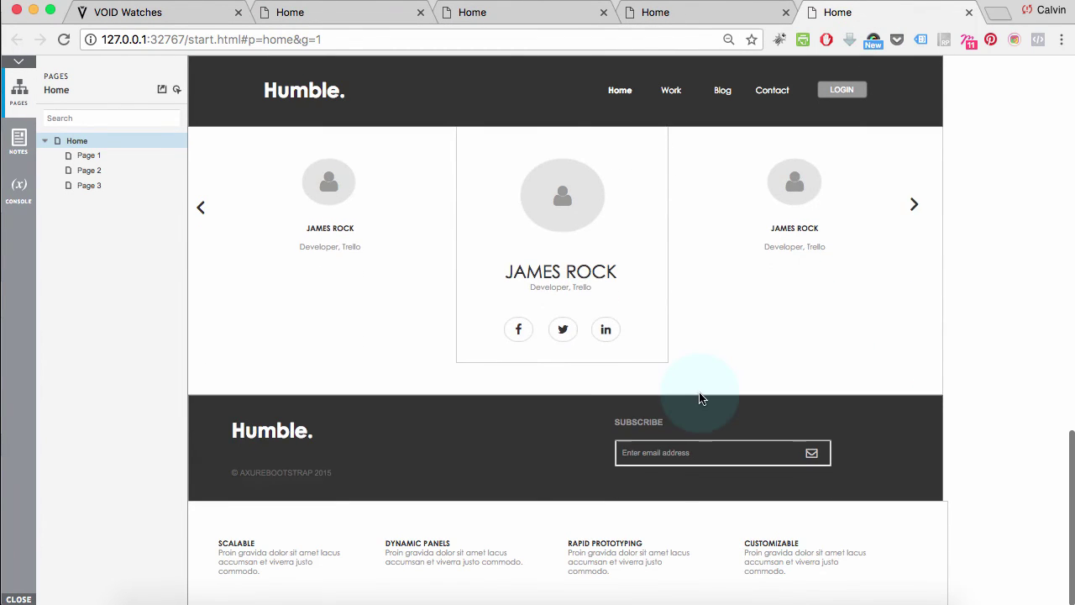
scroll(566, 383, up, 3)
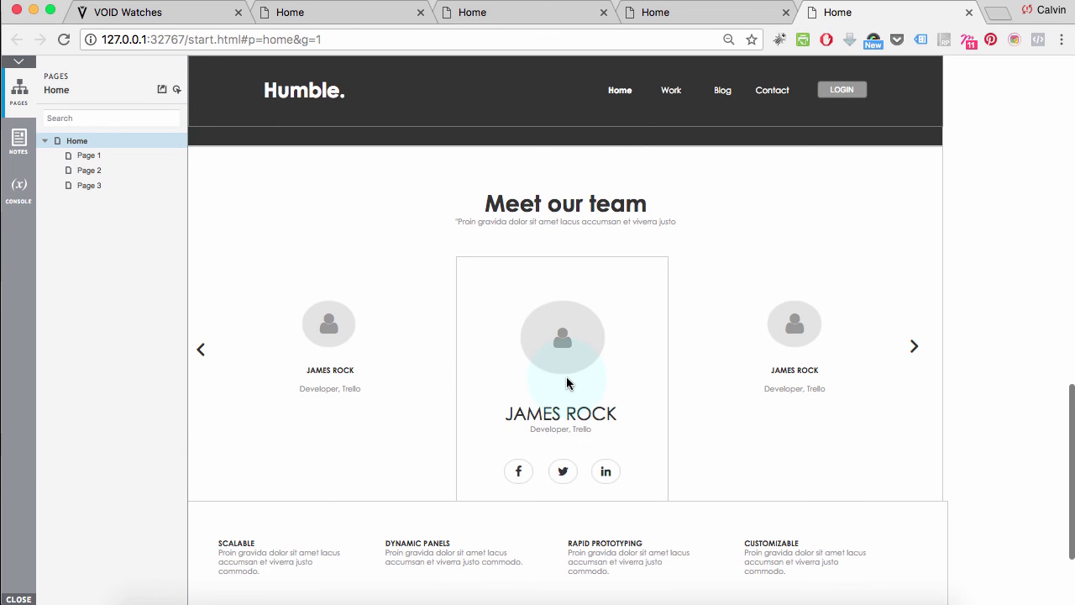
scroll(566, 383, up, 5)
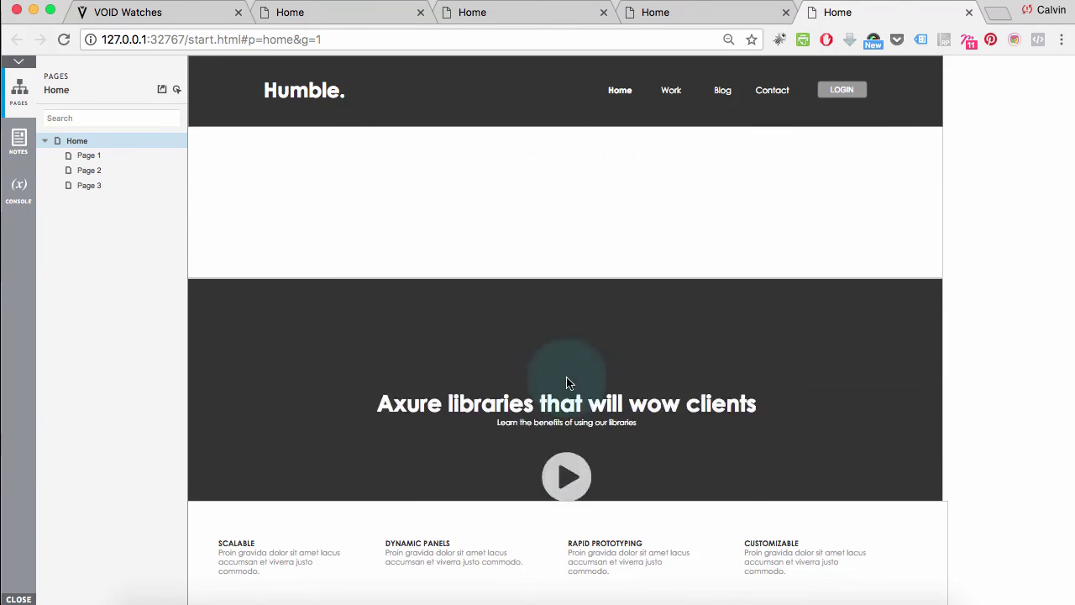